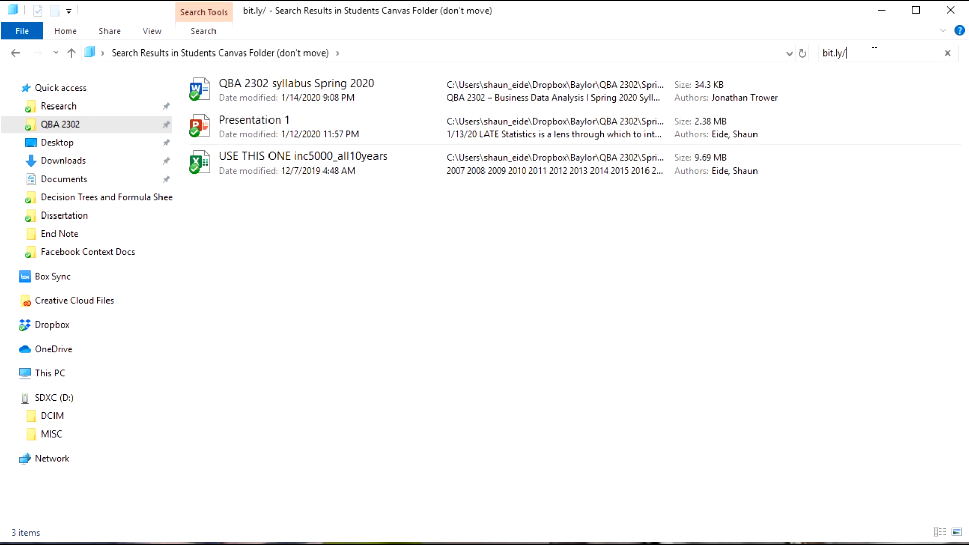
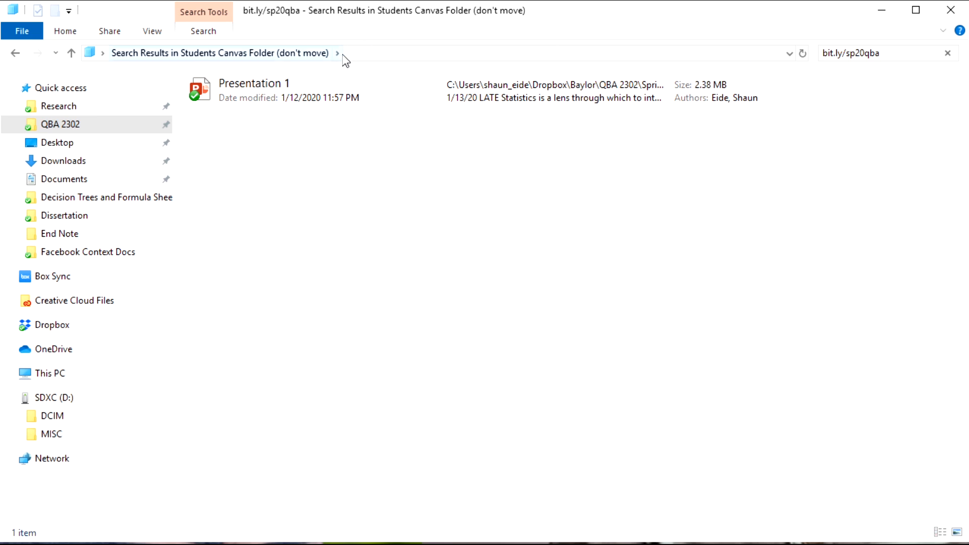
left_click(948, 54)
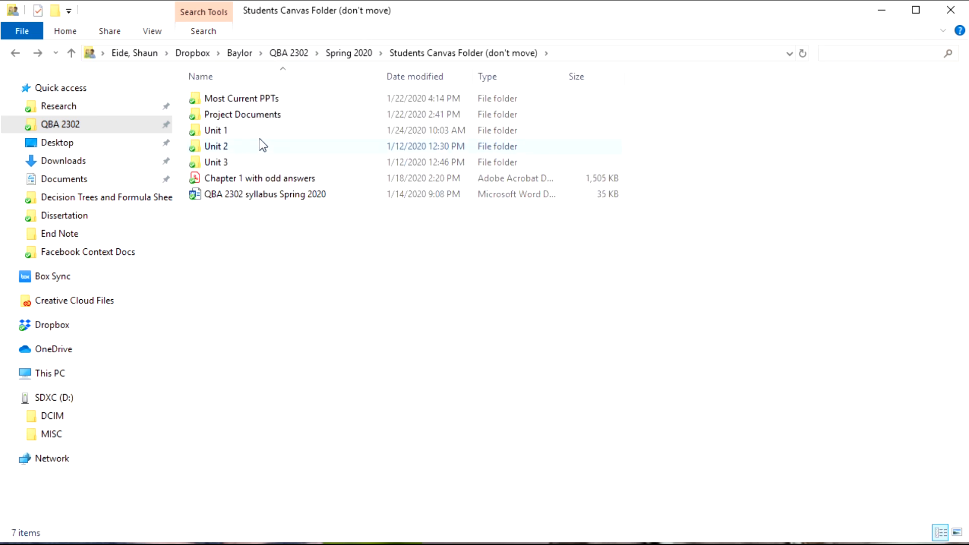
Step: Browse Project Documents and its Datasets folder, then open the Sp 2020 Unit 1 project workbook
double_click(305, 124)
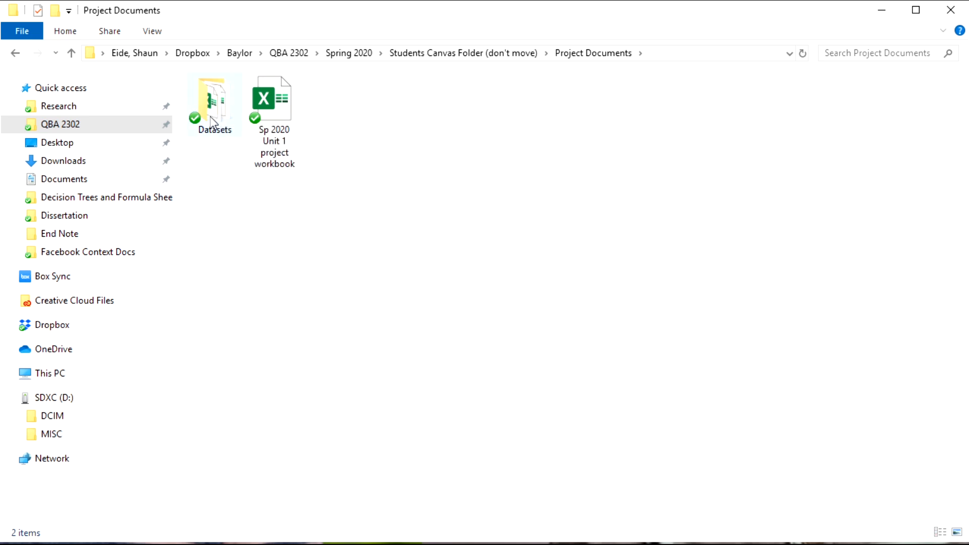
double_click(210, 117)
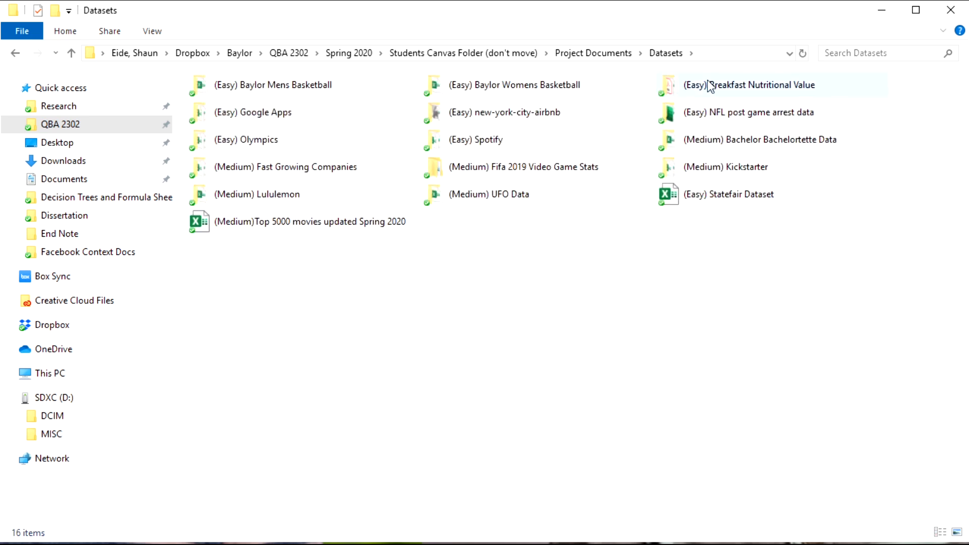
left_click(574, 54)
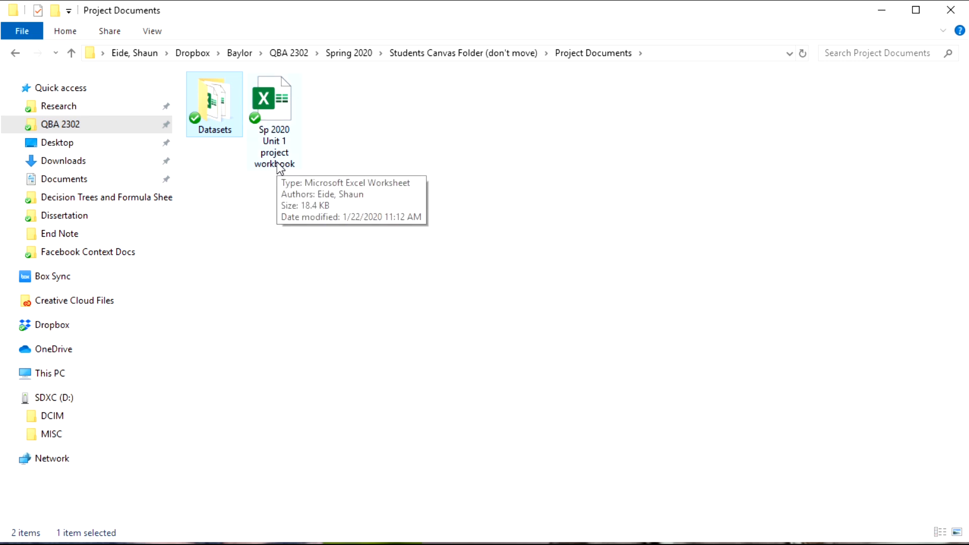
left_click(278, 167)
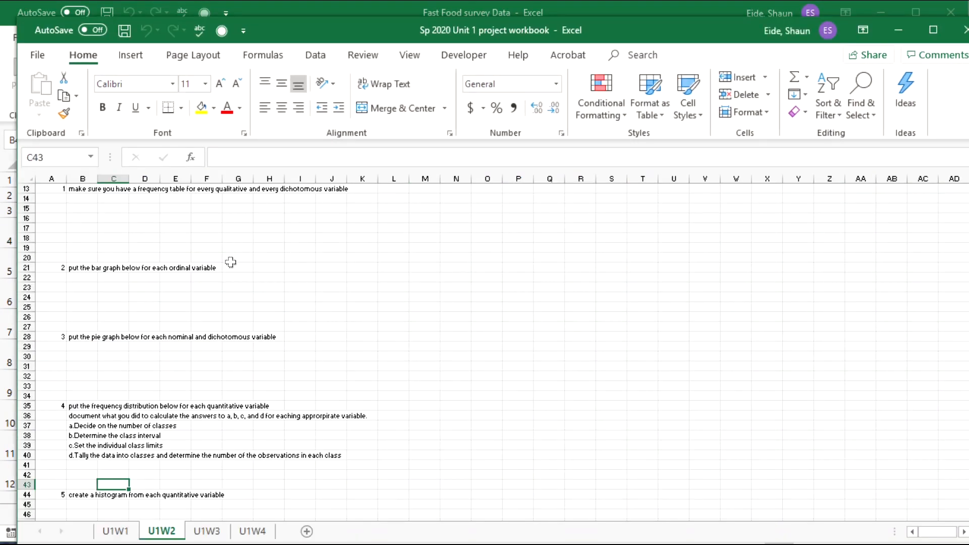
Step: Maximize the project workbook window while flipping between the U1W1 and U1W2 sheets
left_click(113, 532)
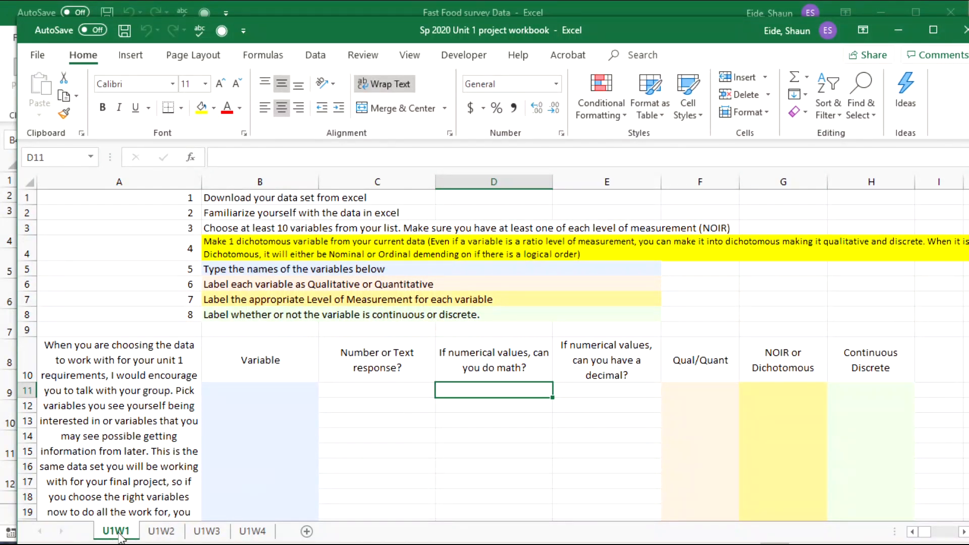
left_click_drag(392, 32, 387, 116)
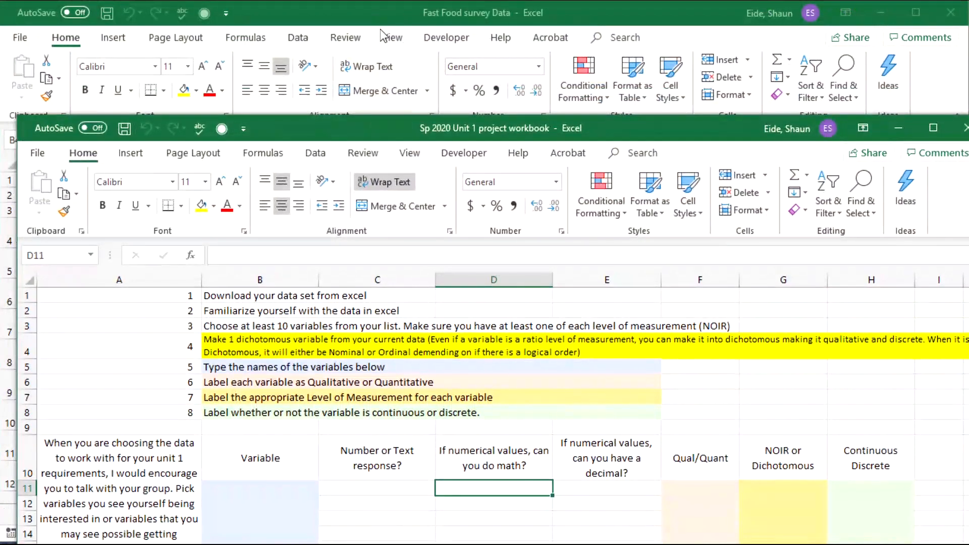
double_click(390, 125)
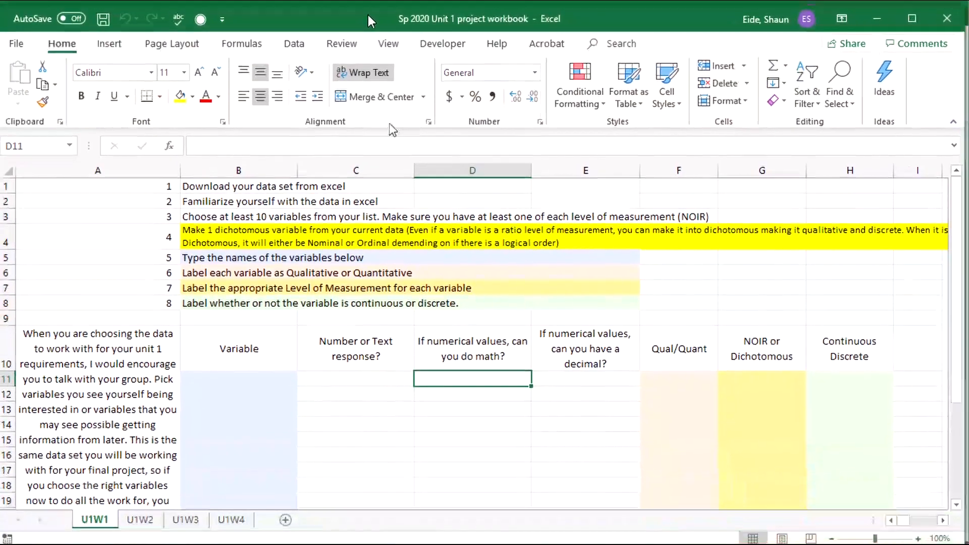
left_click(140, 519)
left_click(94, 520)
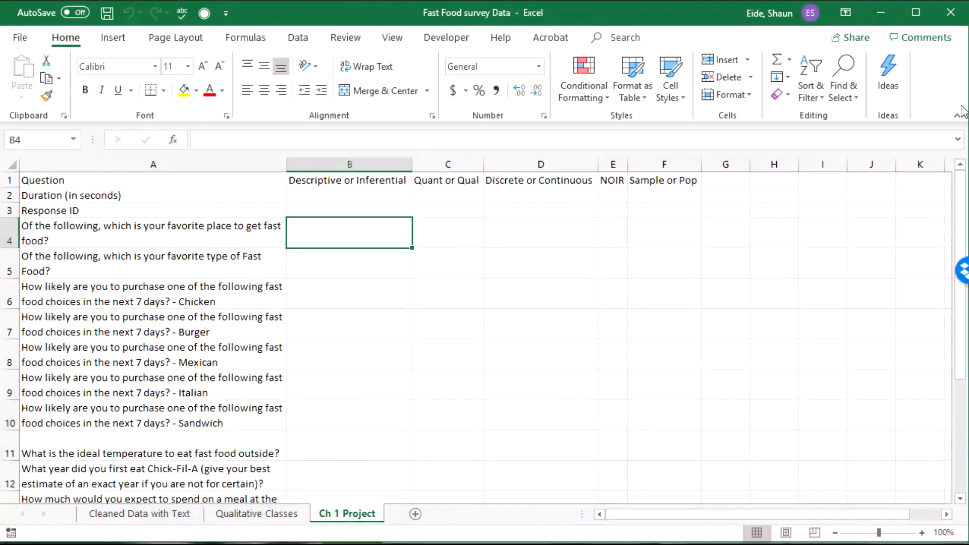
Step: Enlarge both workbook windows and switch between the Cleaned Data with Text and Qualitative Classes sheets
left_click_drag(966, 112, 390, 116)
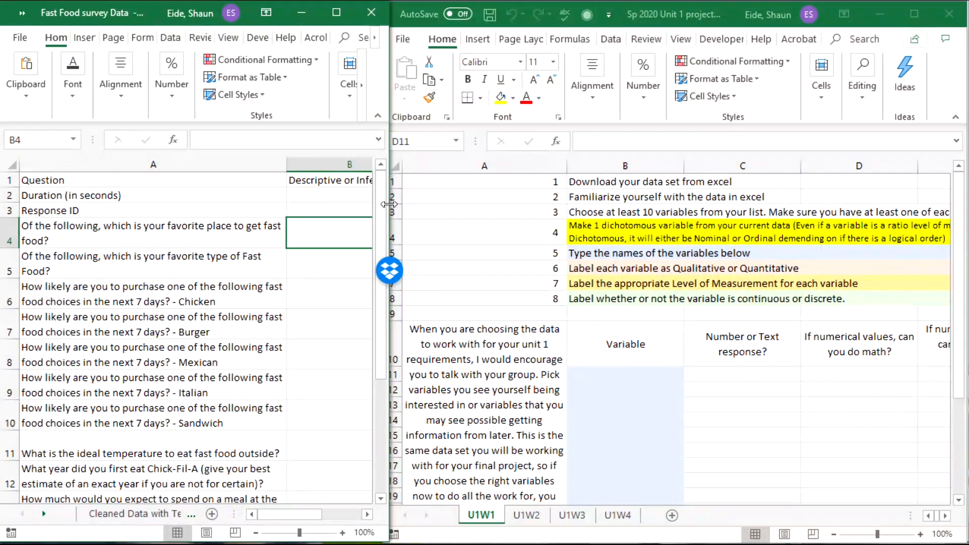
left_click_drag(389, 204, 948, 261)
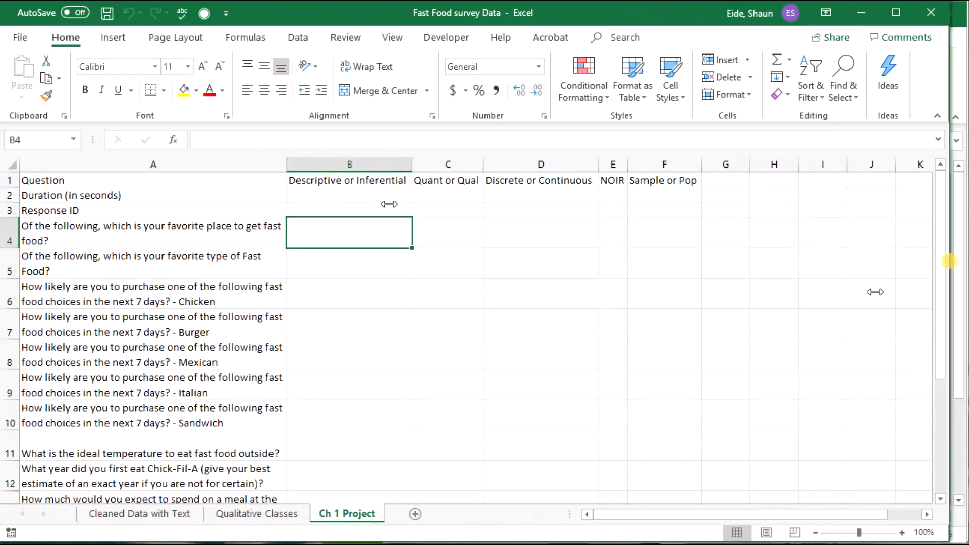
left_click(153, 520)
left_click(210, 519)
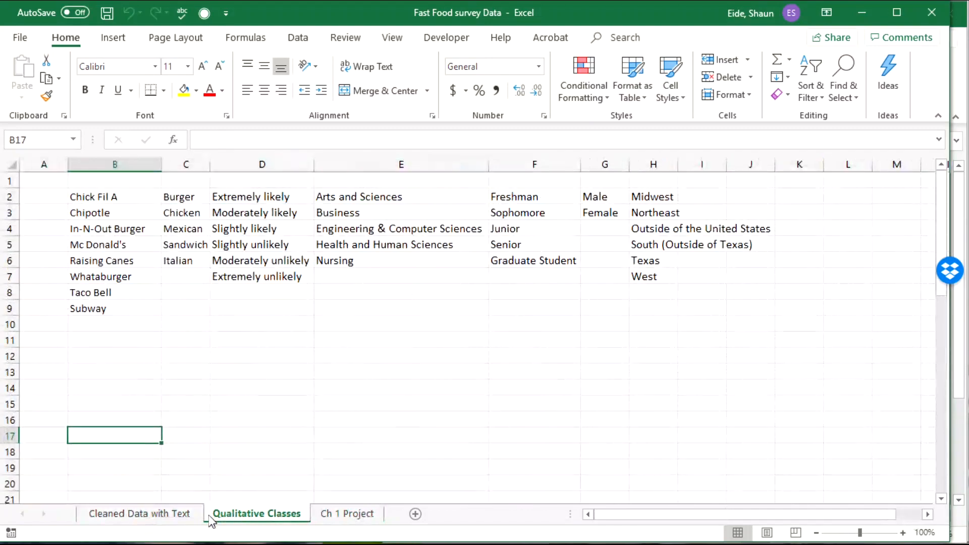
left_click(153, 517)
Step: Inspect cells in the Cleaned Data with Text responses, then place the survey workbook beside the project workbook
left_click(103, 407)
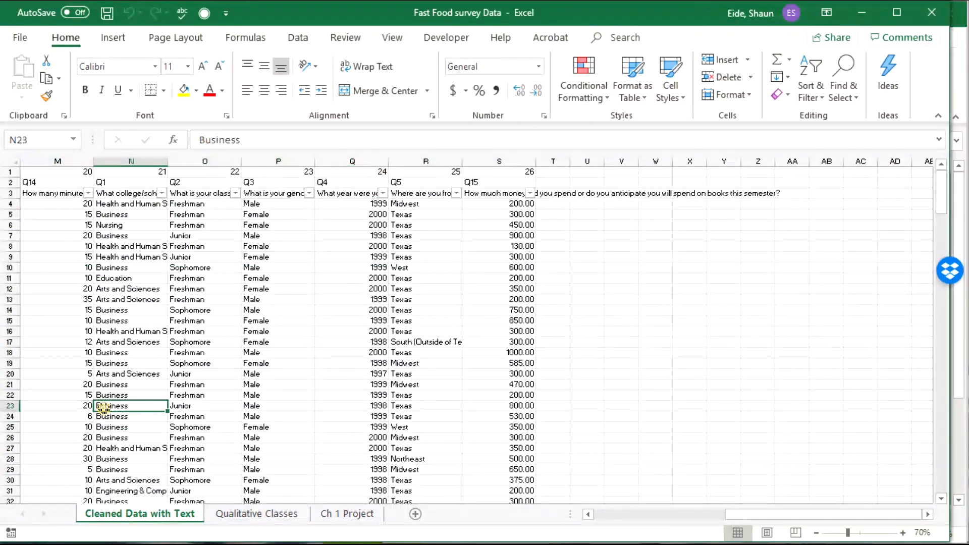
left_click_drag(427, 355, 10, 278)
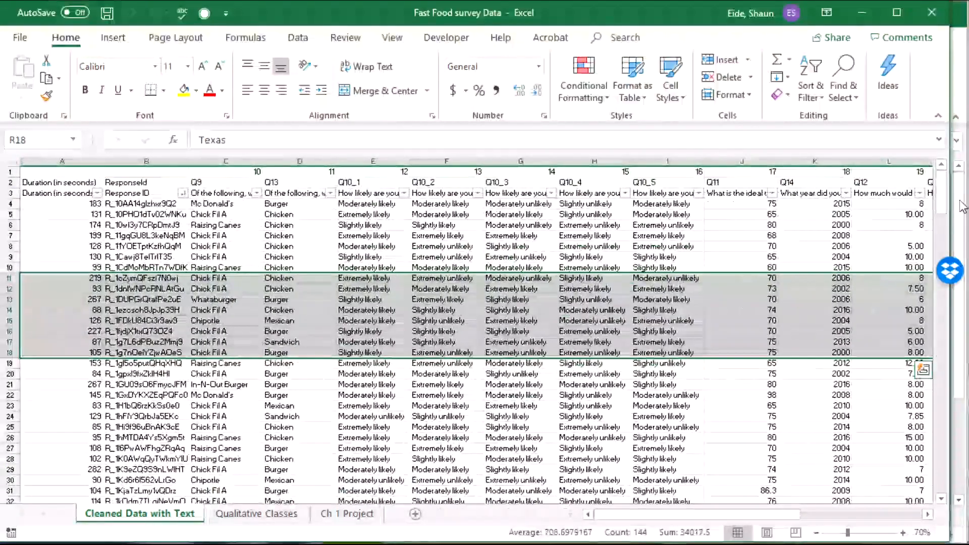
left_click_drag(940, 205, 907, 171)
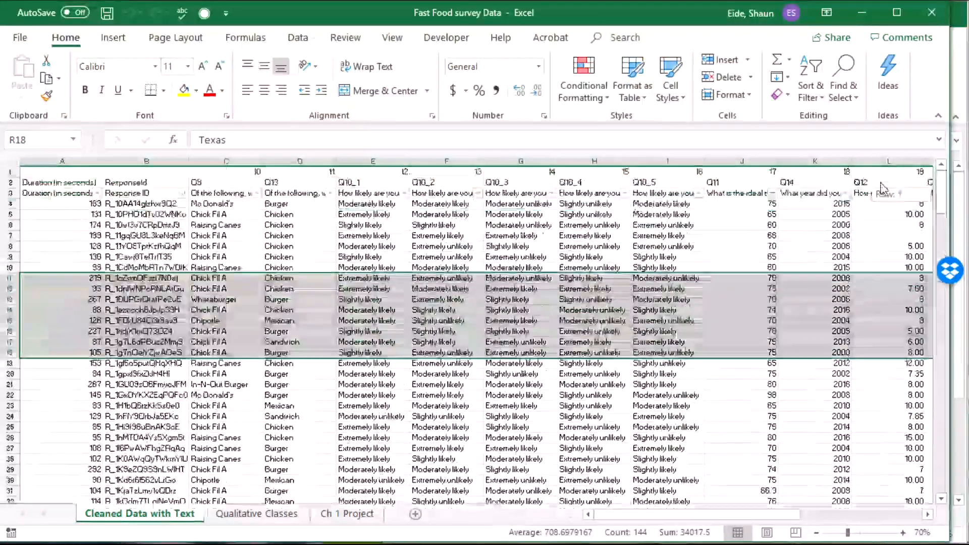
left_click(732, 235)
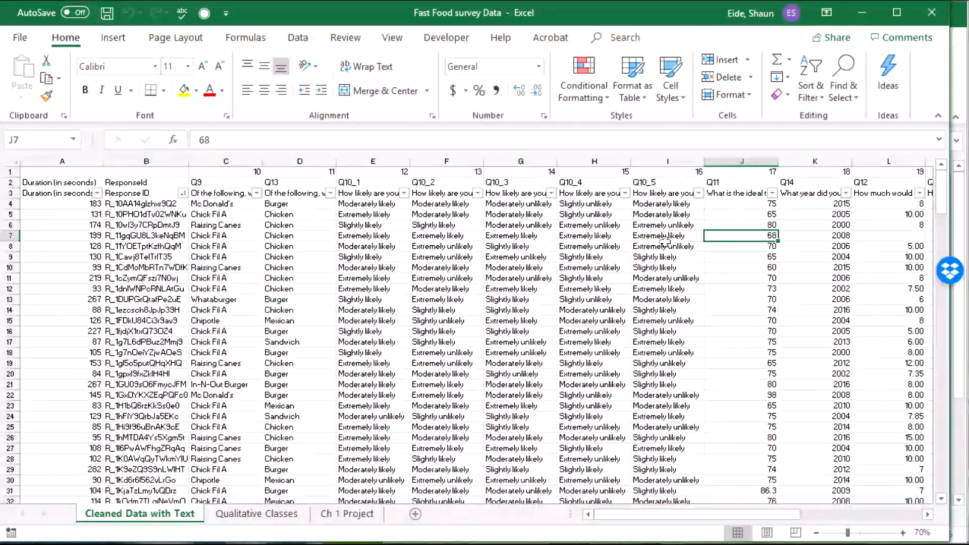
left_click(527, 277)
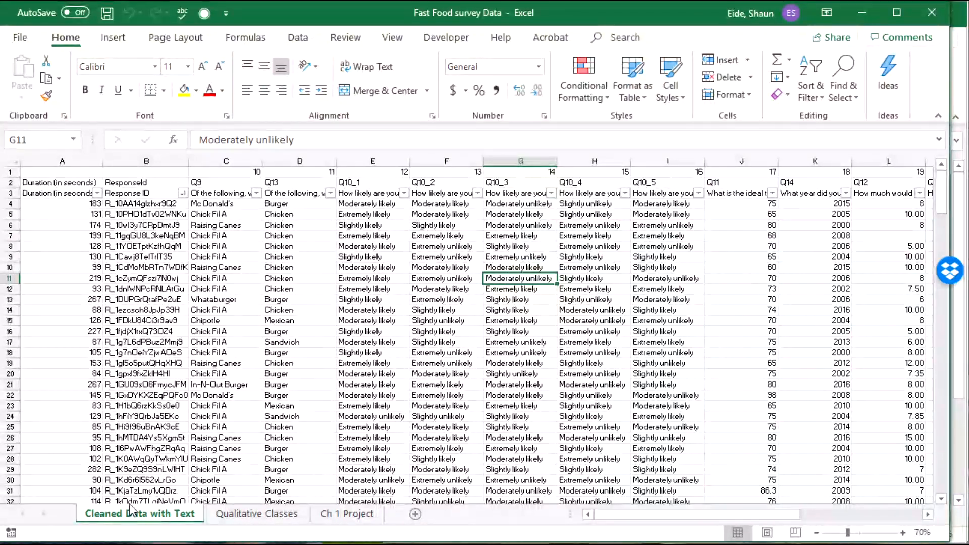
left_click(145, 520)
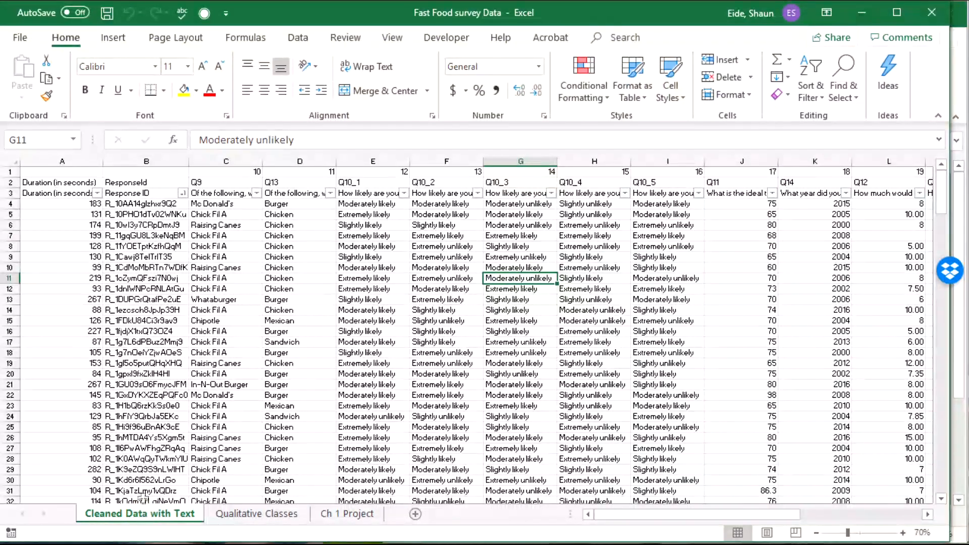
left_click(146, 385)
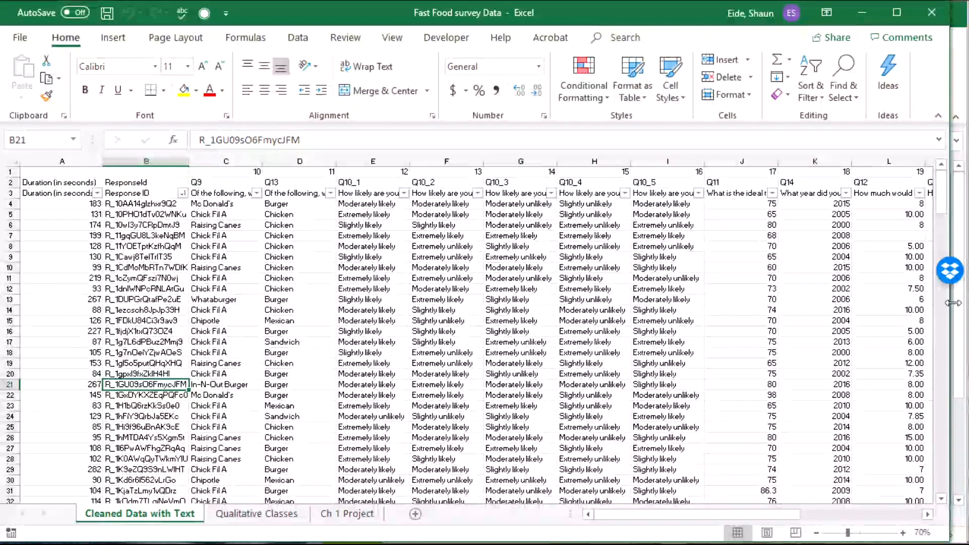
left_click_drag(952, 303, 382, 303)
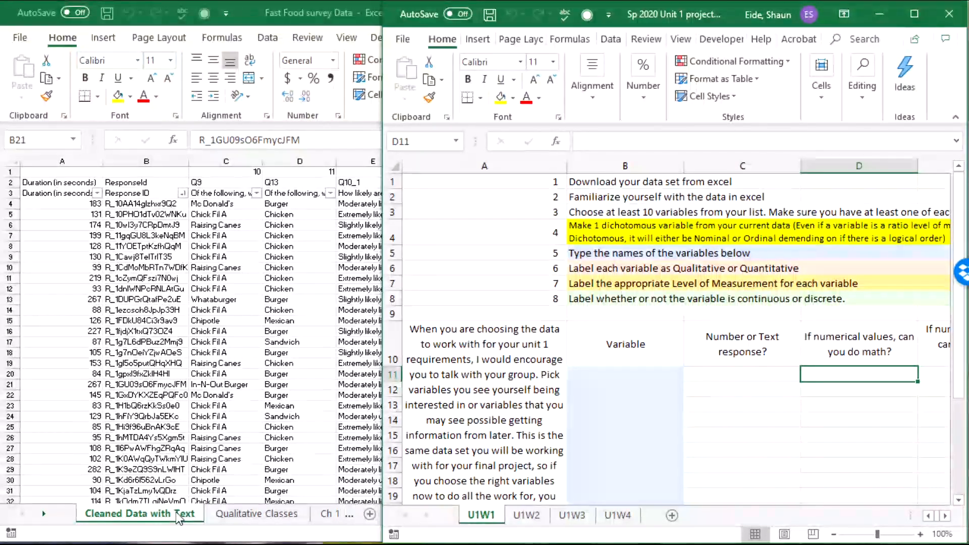
Step: Move the Cleaned Data with Text sheet into the project workbook, placed before U1W1
left_click(178, 517)
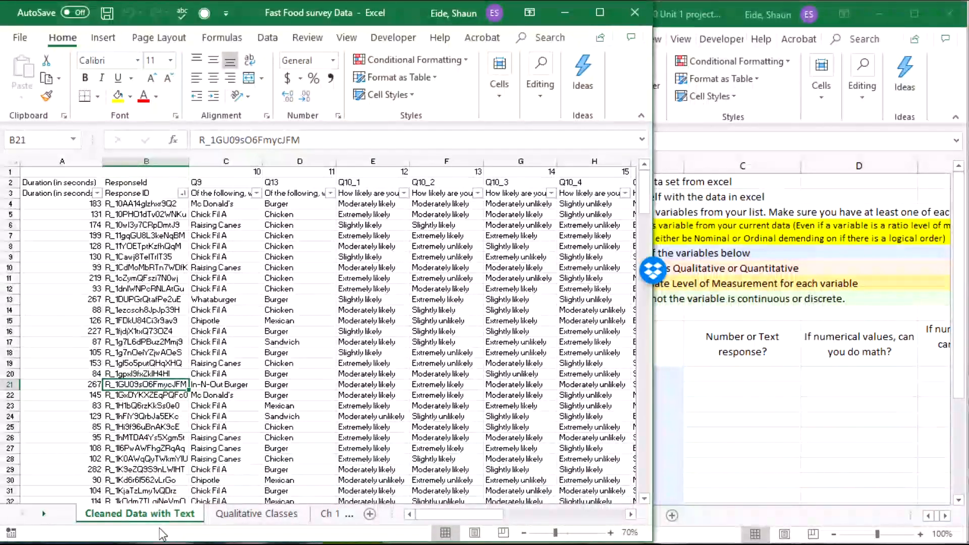
left_click_drag(155, 515, 682, 516)
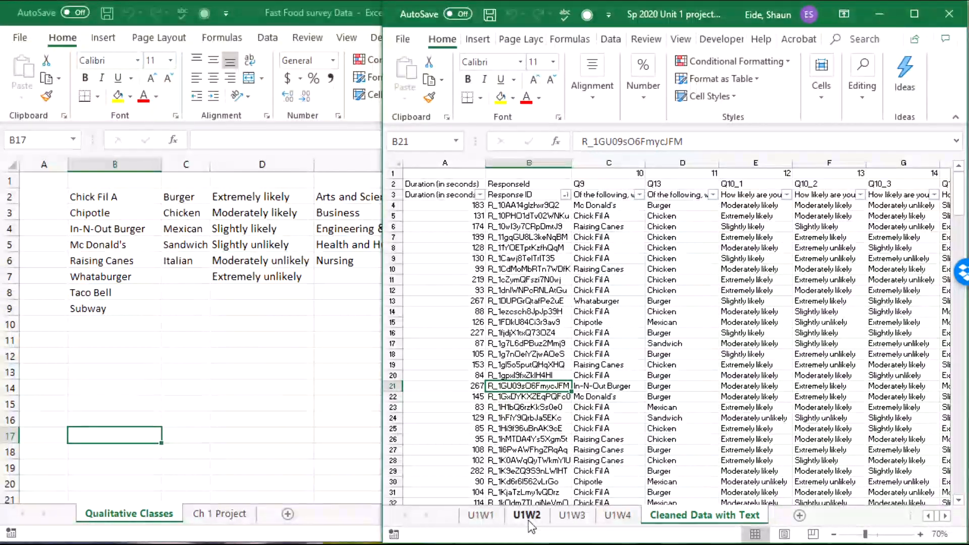
left_click_drag(689, 514, 466, 512)
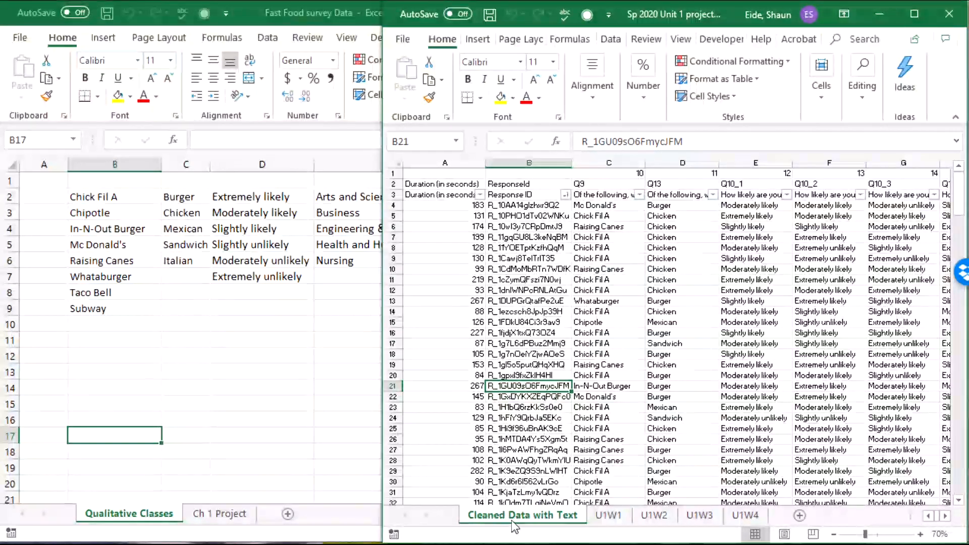
Step: Copy Cleaned Data with Text into Fast Food survey Data.xlsx, before Qualitative Classes
right_click(514, 518)
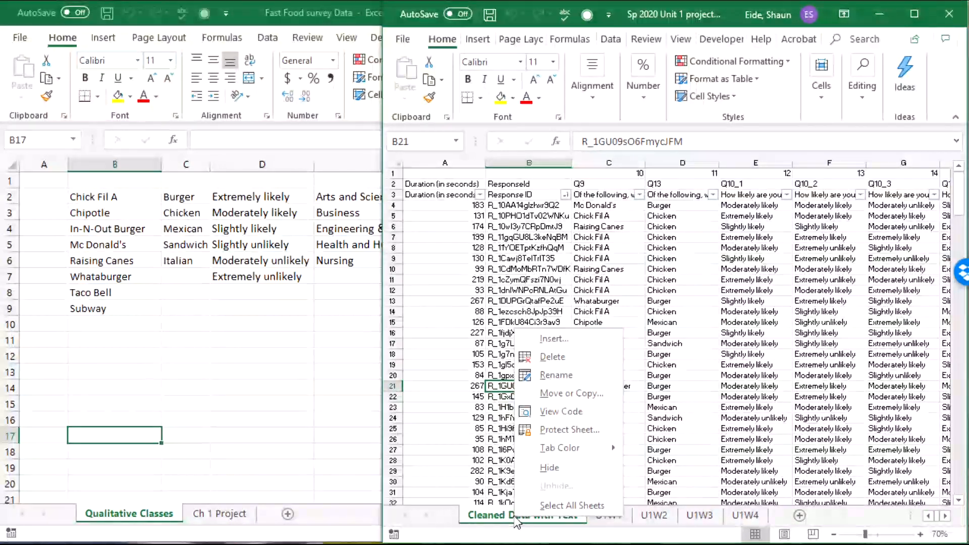
left_click(585, 396)
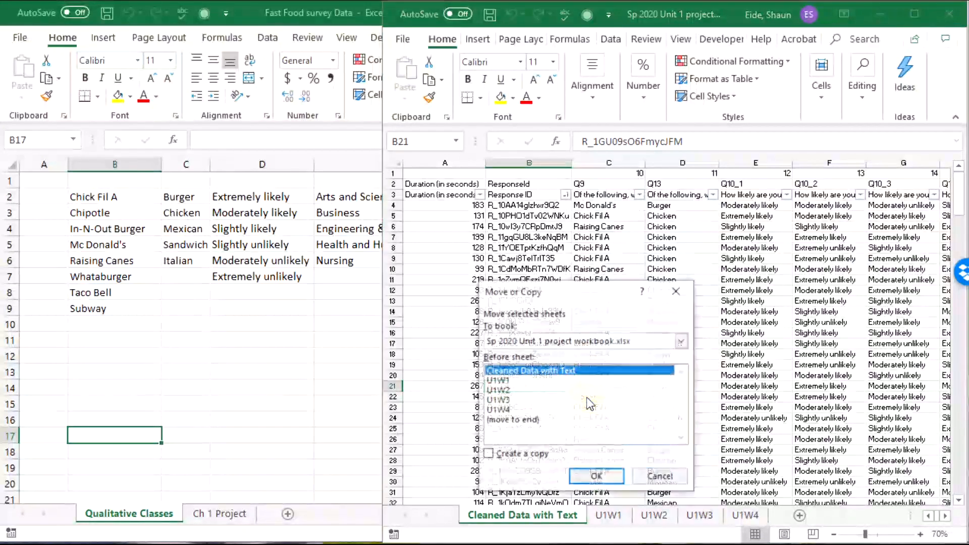
left_click(538, 343)
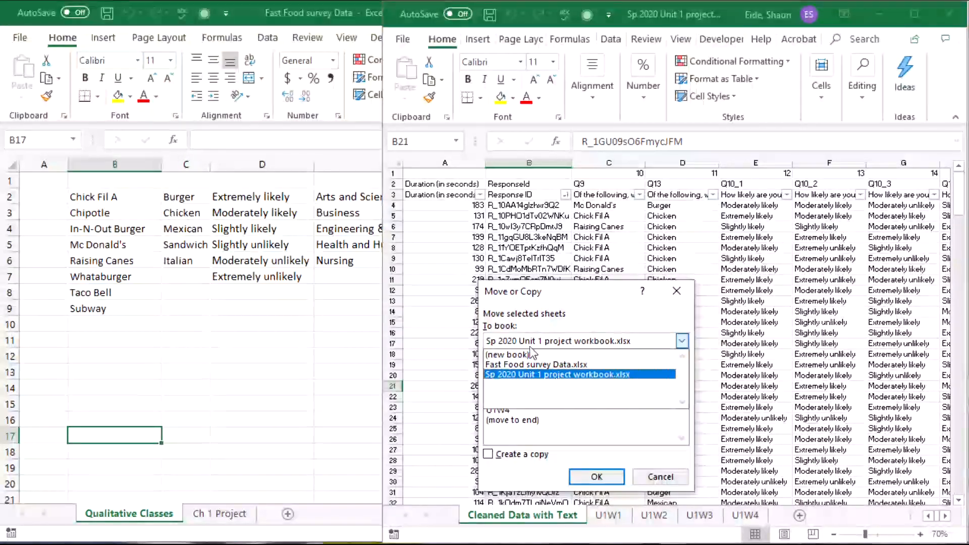
left_click(524, 365)
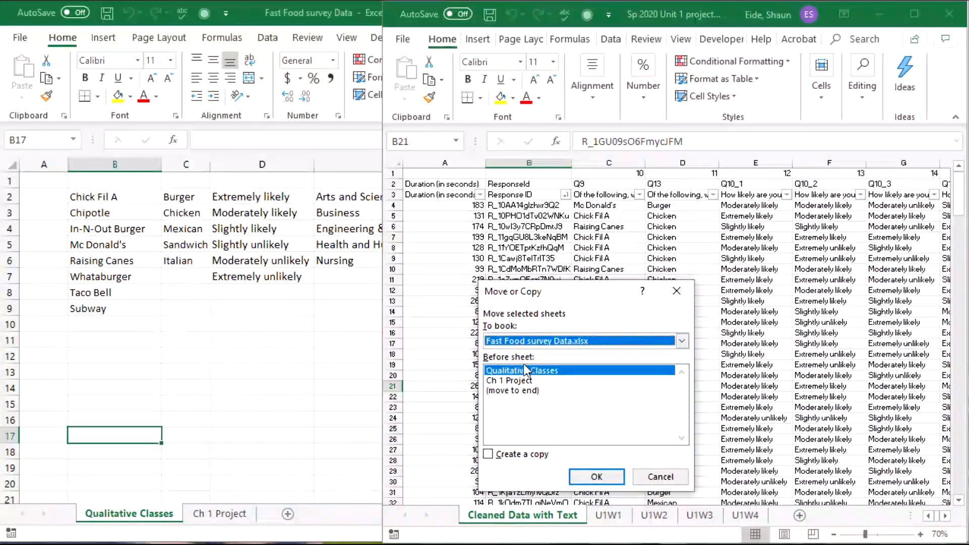
left_click(488, 454)
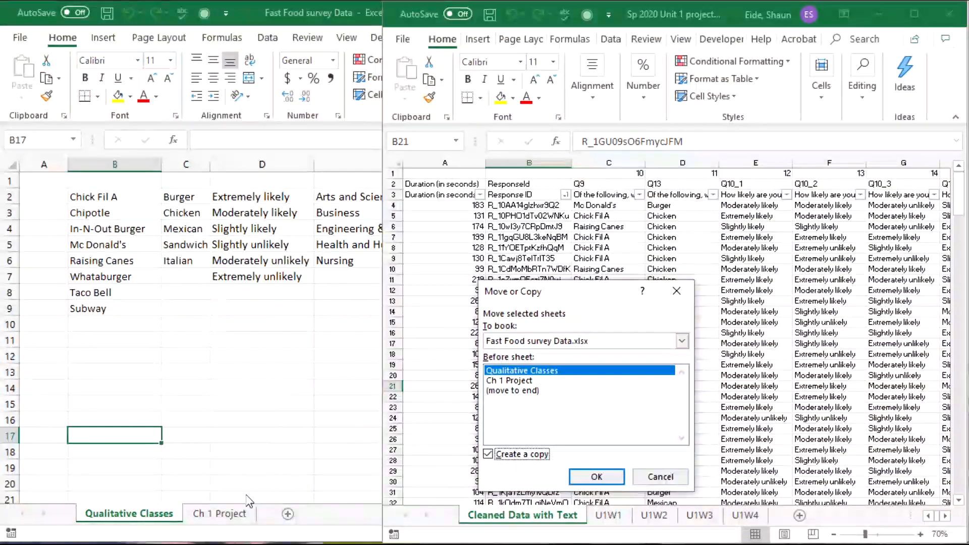
left_click(596, 477)
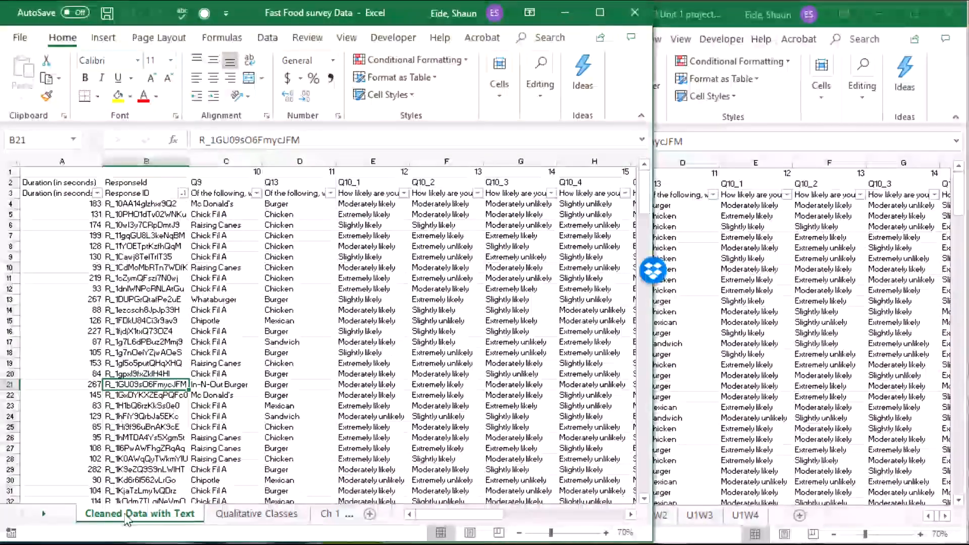
Step: Close the Fast Food survey Data workbook with Don't Save, returning focus to the project workbook
key("alt+Tab")
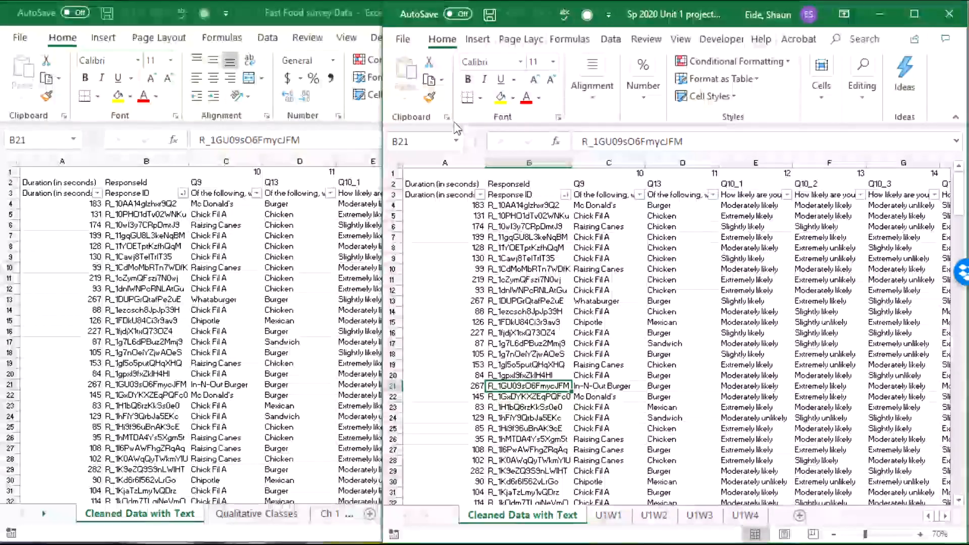
left_click(310, 498)
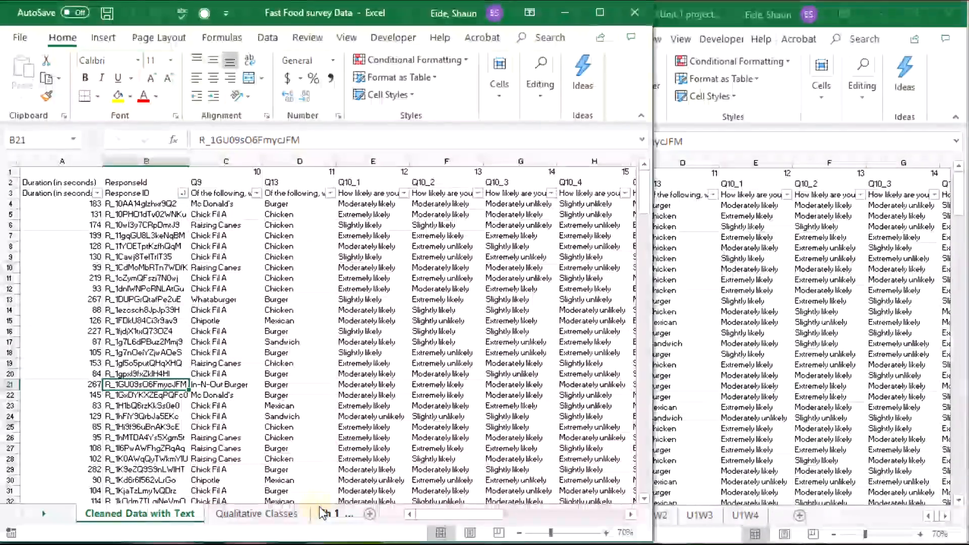
left_click(338, 513)
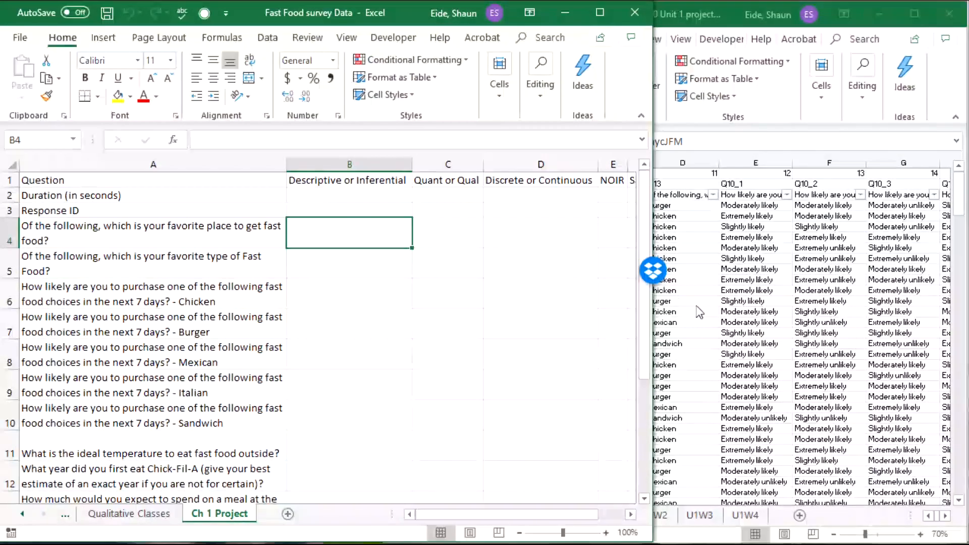
key("alt+Tab")
key("alt+Tab")
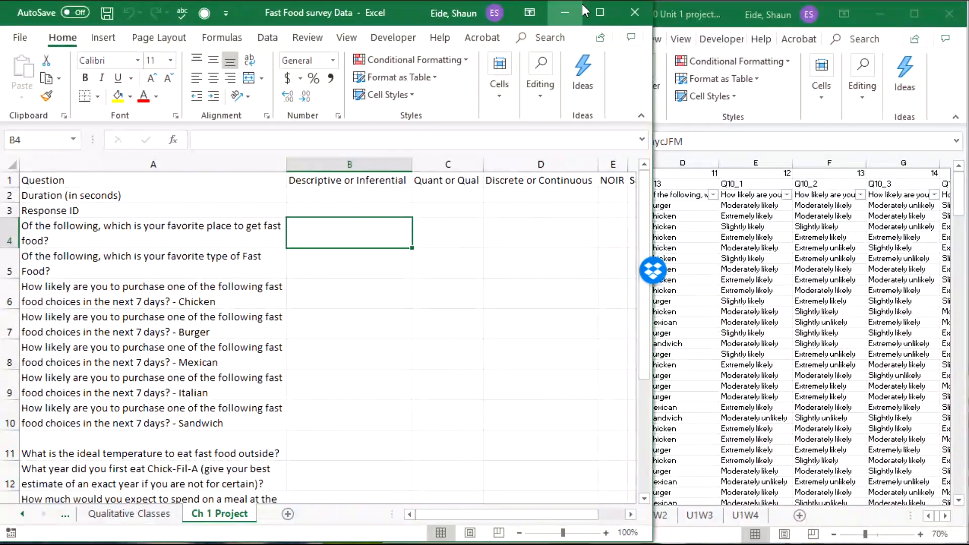
left_click(636, 12)
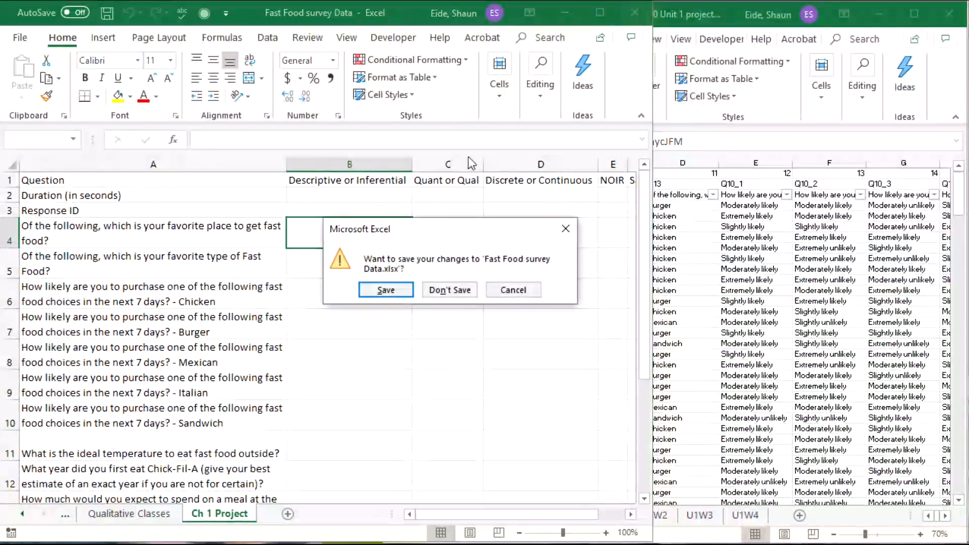
left_click(445, 280)
left_click(535, 259)
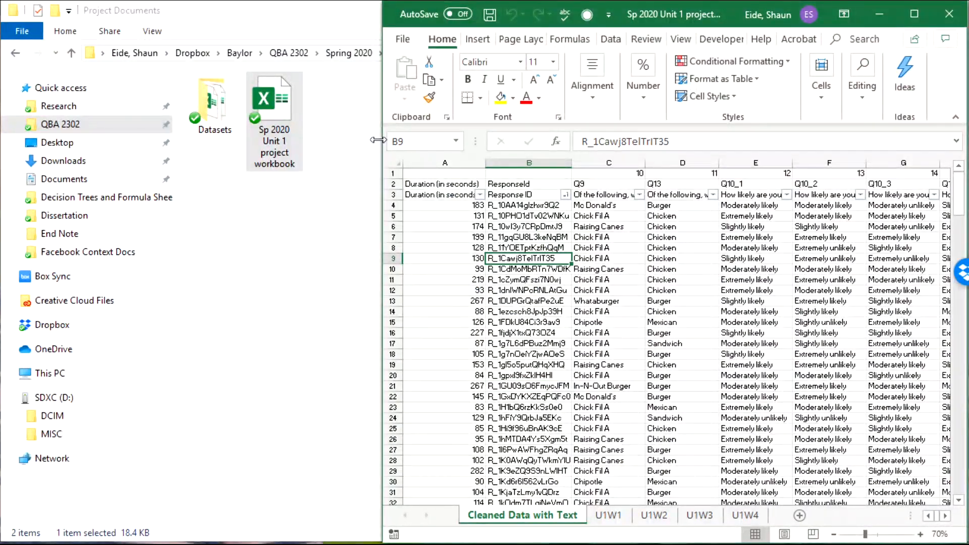
Step: Maximize the project workbook and highlight the Response ID and food-type answer columns
left_click_drag(378, 140, 2, 140)
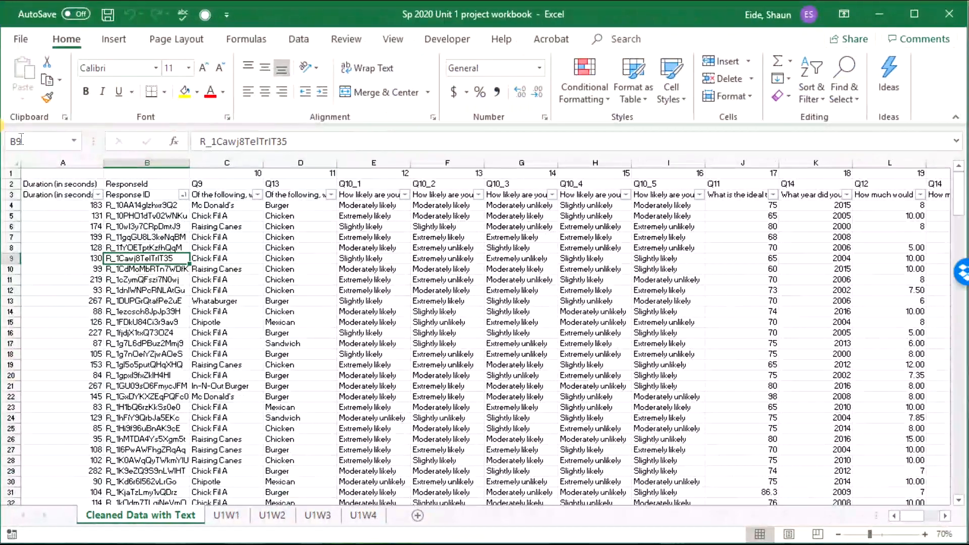
left_click(244, 247)
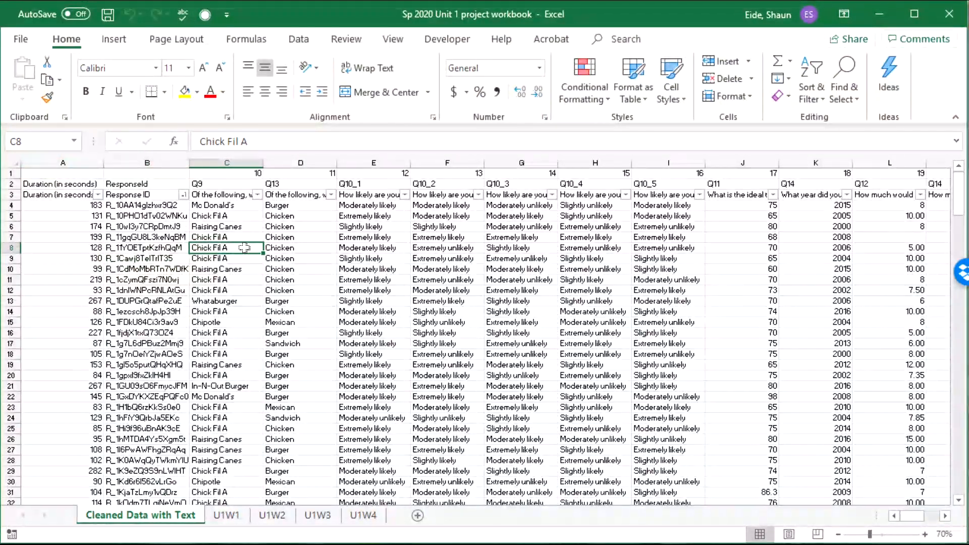
left_click(144, 268)
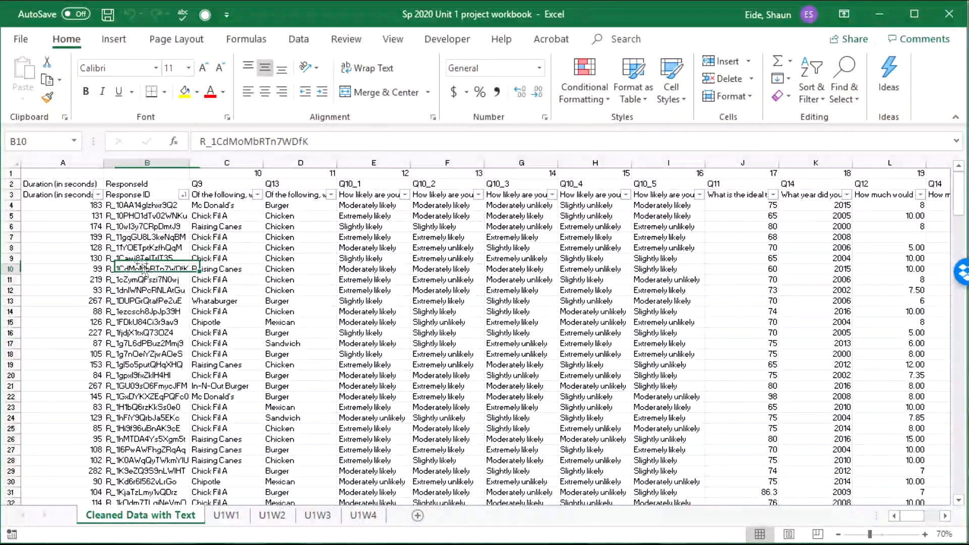
left_click(151, 195)
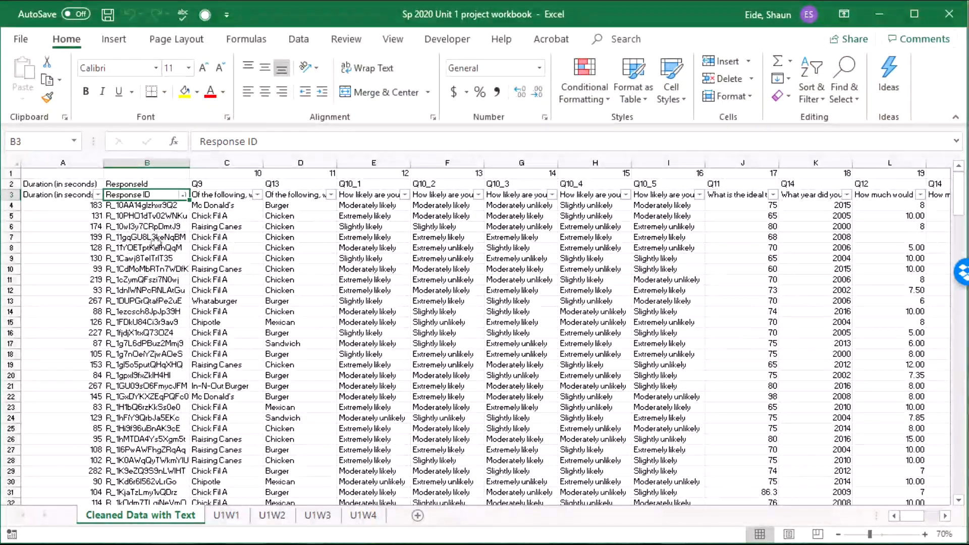
left_click_drag(146, 227, 147, 449)
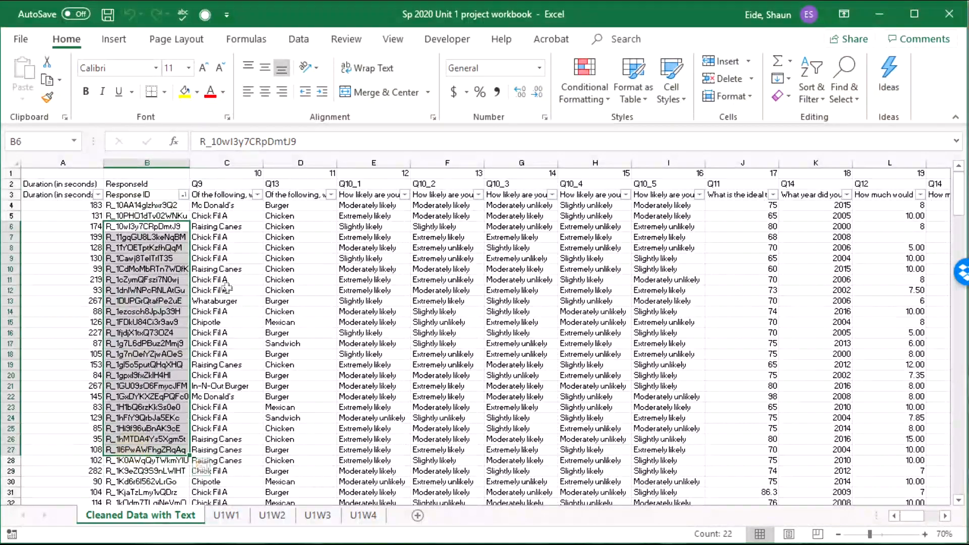
left_click_drag(227, 288, 201, 402)
left_click_drag(283, 258, 292, 345)
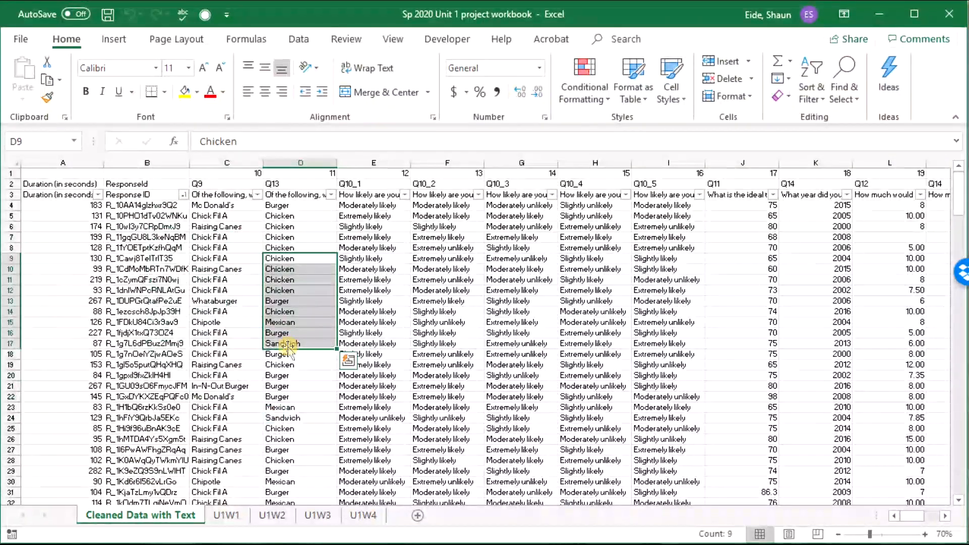
Step: Compare the U1W1 sheet with the survey data's likelihood answers, ending on U1W1
left_click(226, 515)
left_click(167, 515)
mouse_move(413, 279)
left_mouse_down()
mouse_move(414, 290)
mouse_move(413, 279)
left_mouse_up()
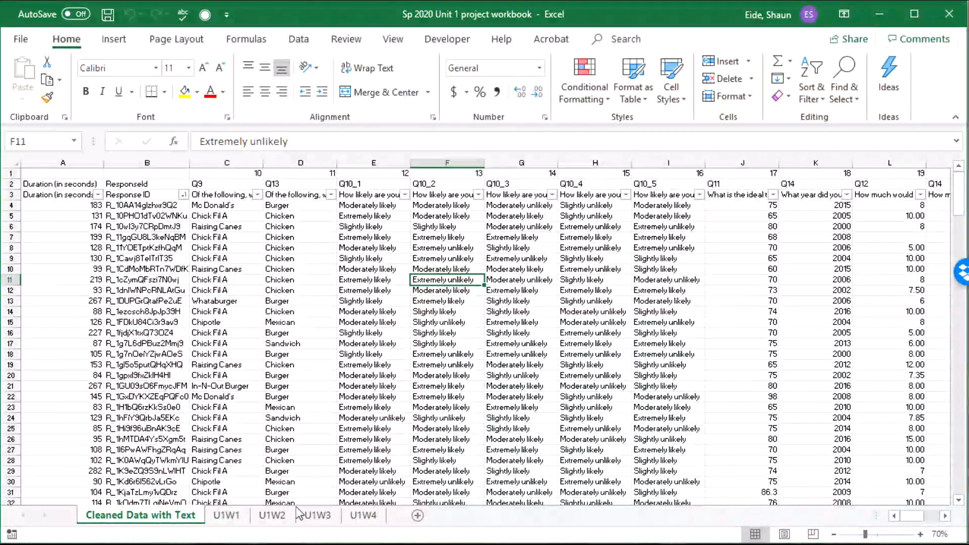
left_click(226, 515)
Step: Scroll through U1W1's variable table and select From Texas or Not in B21
left_click(242, 387)
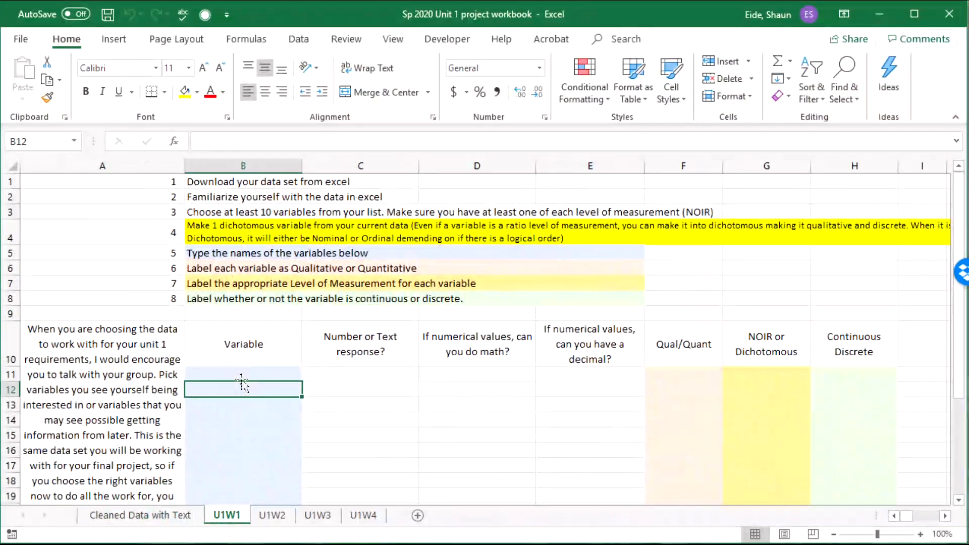
left_click(242, 376)
left_click(253, 405)
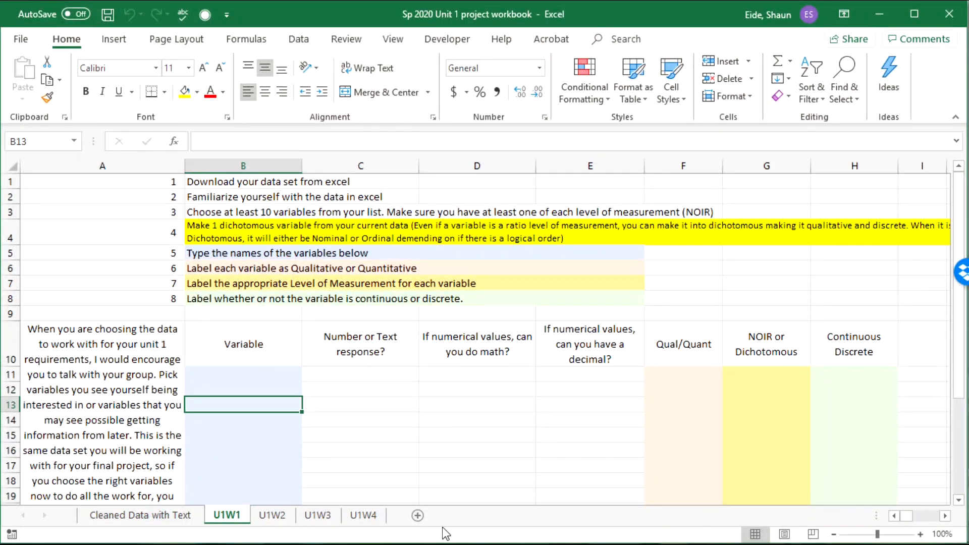
scroll(294, 452, "down", 2)
scroll(259, 407, "up", 2)
scroll(260, 414, "down", 1)
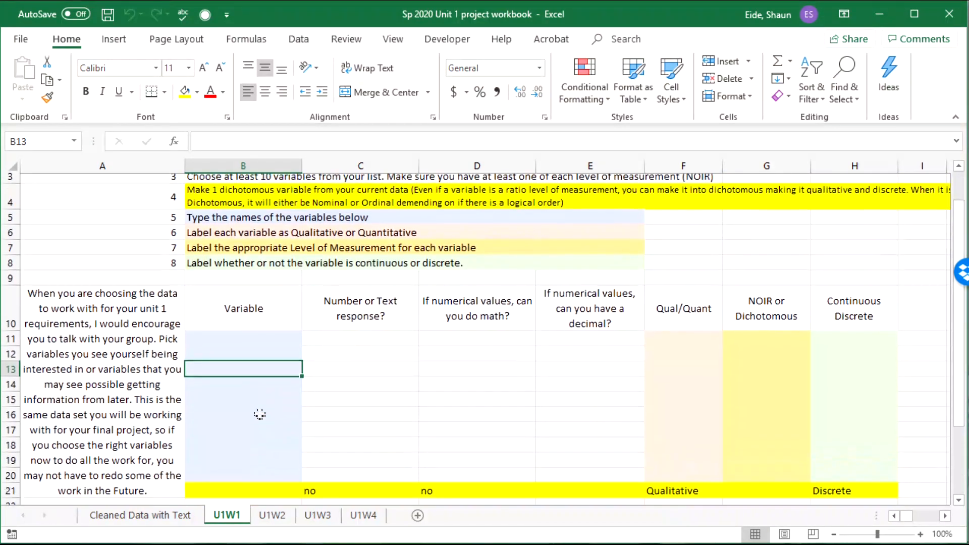
scroll(259, 413, "down", 1)
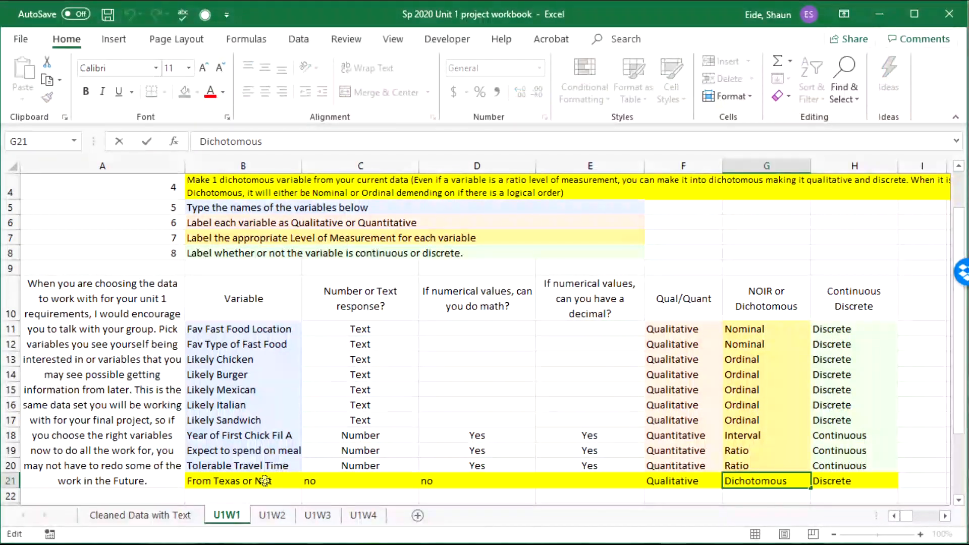
left_click(282, 485)
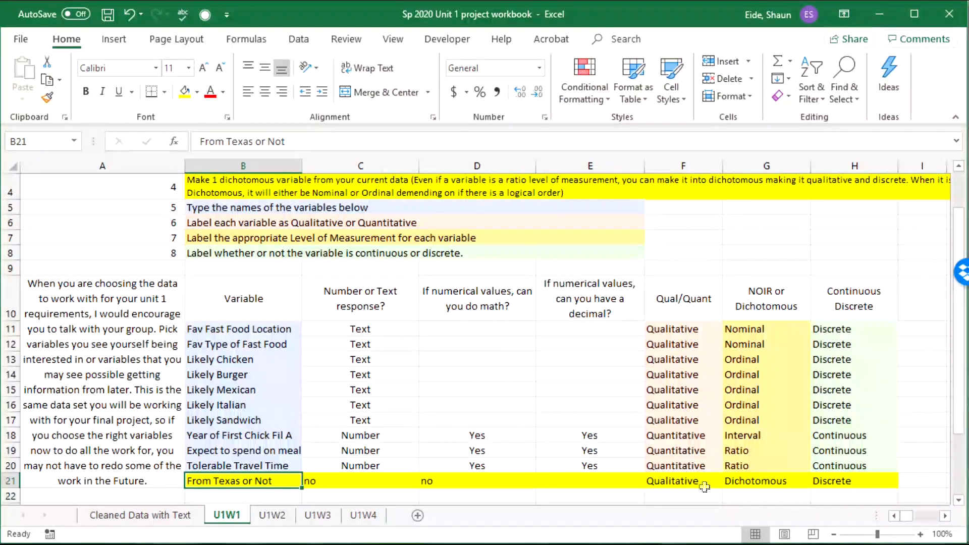
Step: Copy the variable names B11:B21 from U1W1 and paste them into N14 on U1W2
left_click(289, 375)
left_click_drag(271, 330, 262, 483)
key("ctrl+c")
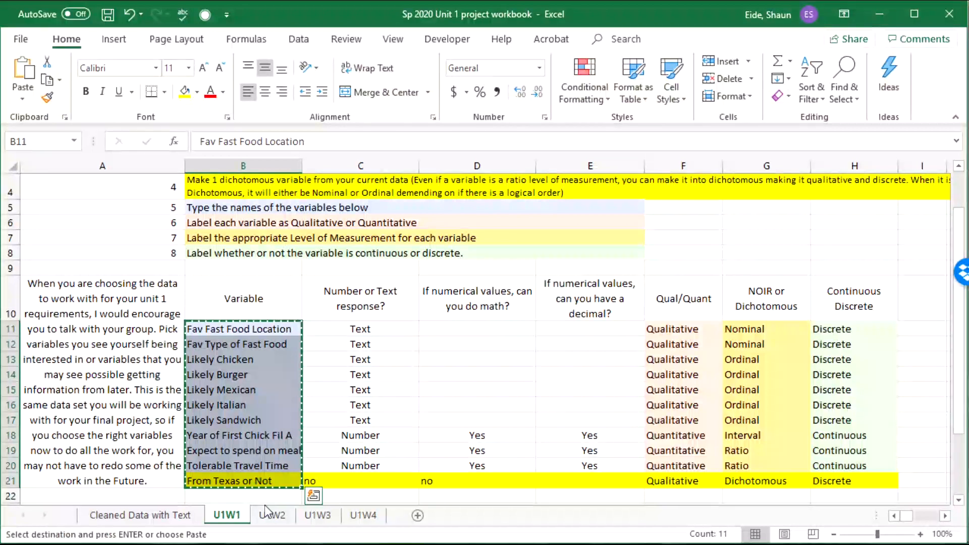
left_click(272, 515)
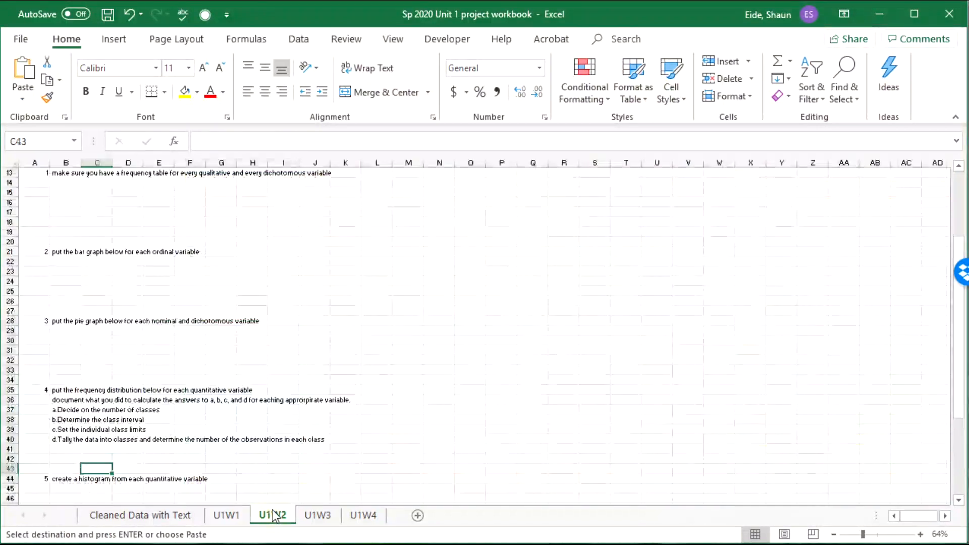
left_click(443, 186)
key("ctrl+v")
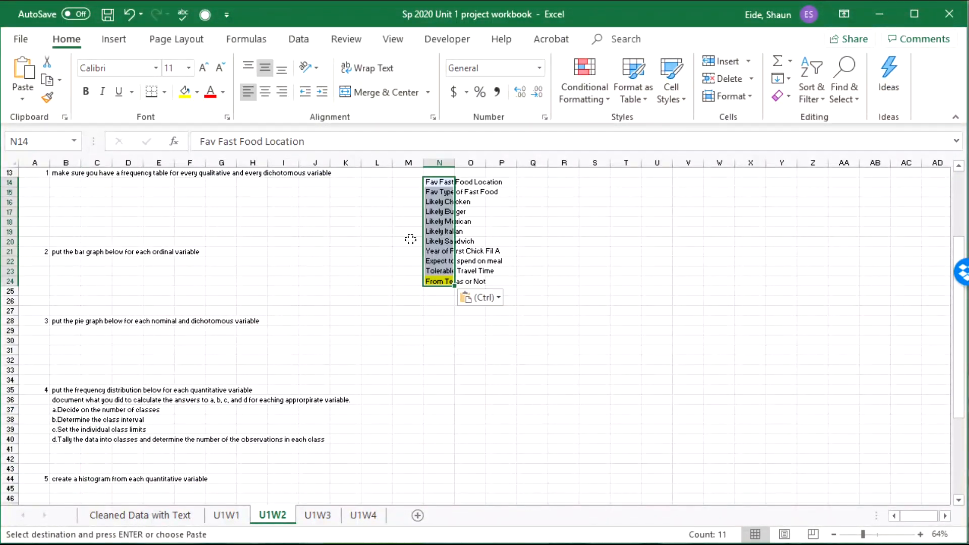
left_click(451, 260)
left_click(434, 283)
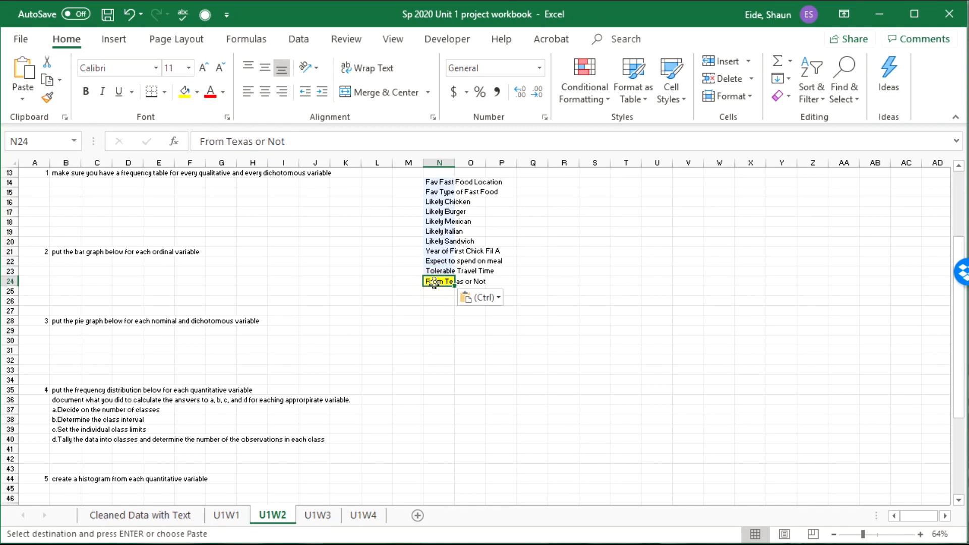
Step: Autofit column N so the pasted variable names fit
left_click(461, 173)
double_click(454, 162)
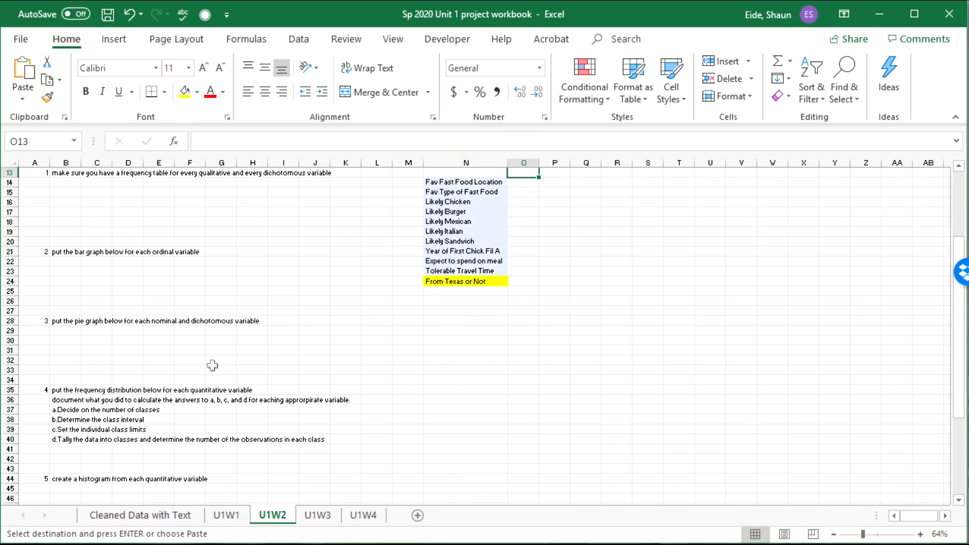
left_click(61, 174)
scroll(101, 272, "up", 4)
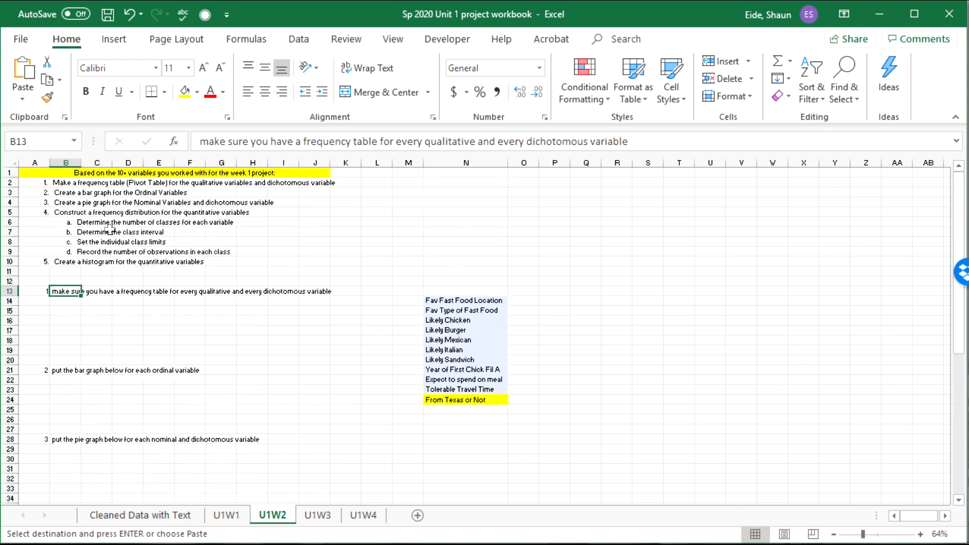
key("ctrl+Home")
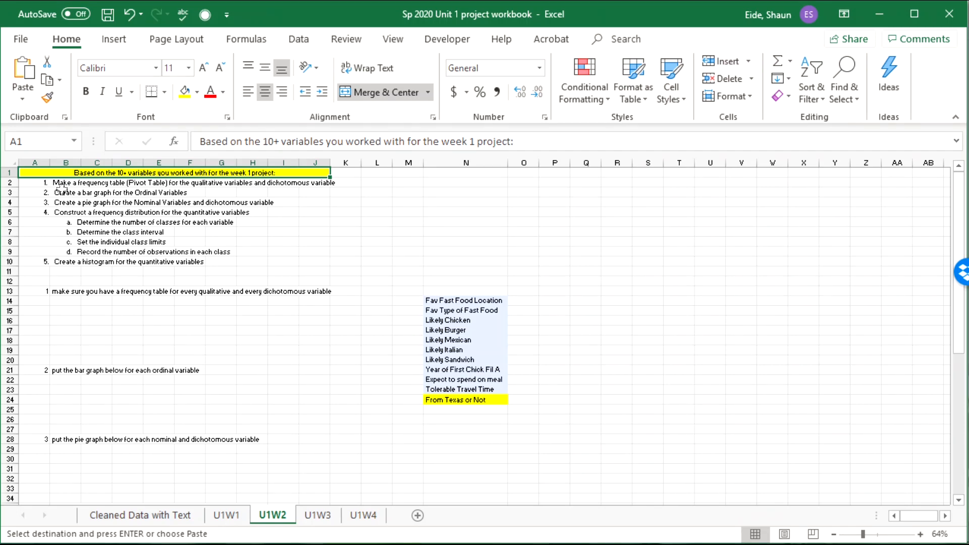
left_click(58, 191)
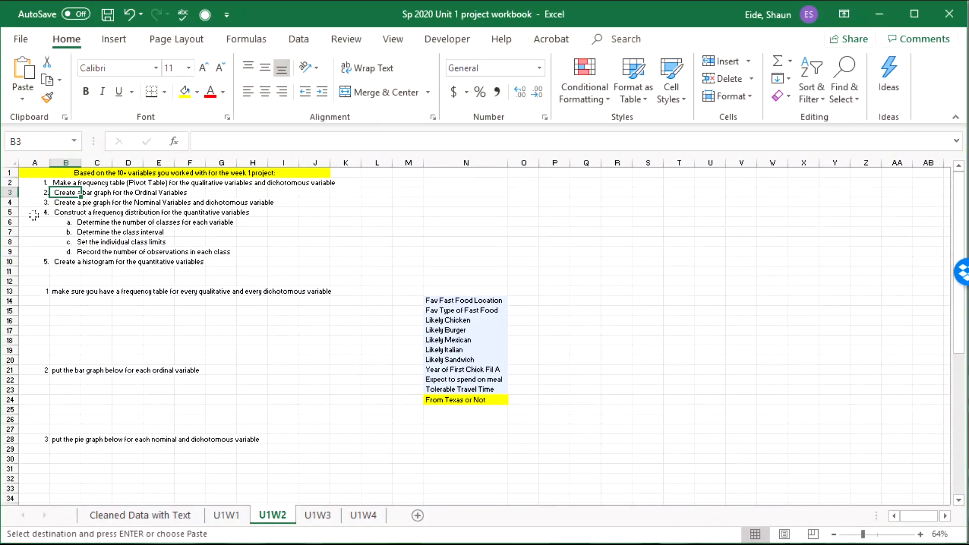
left_click(63, 205)
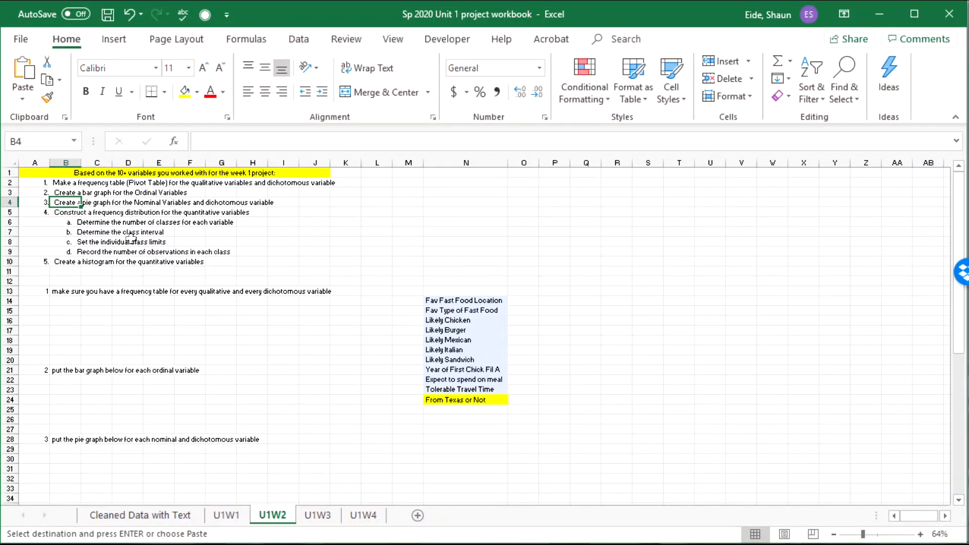
left_click(63, 212)
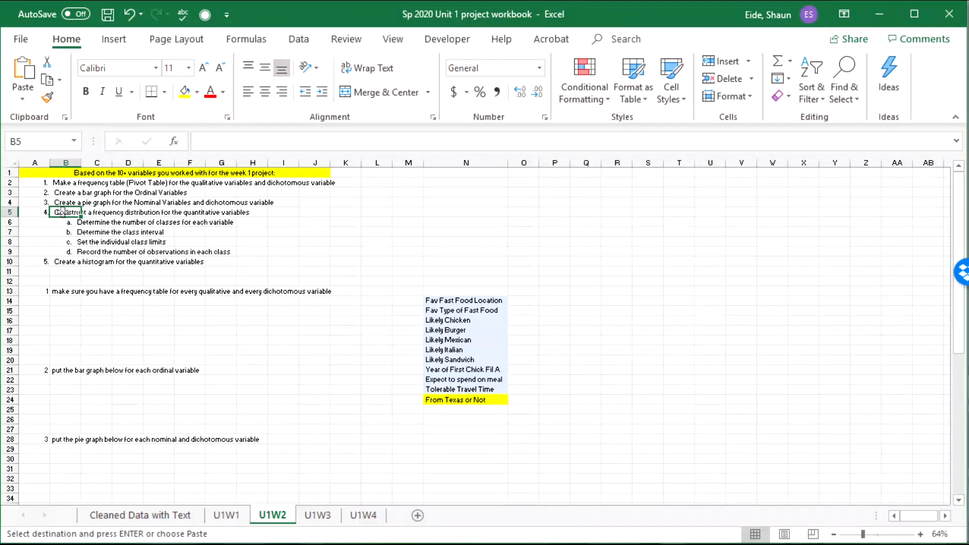
left_click_drag(85, 223, 95, 252)
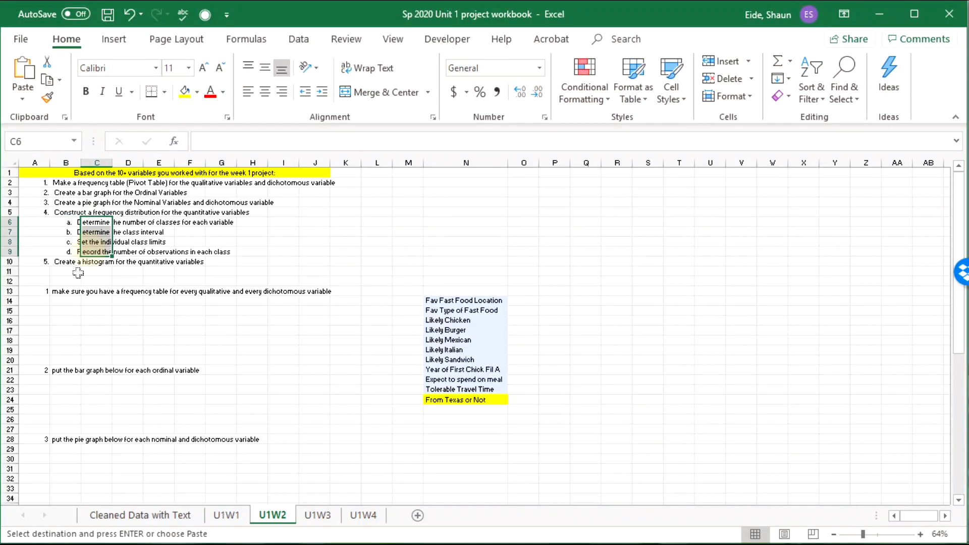
left_click(60, 264)
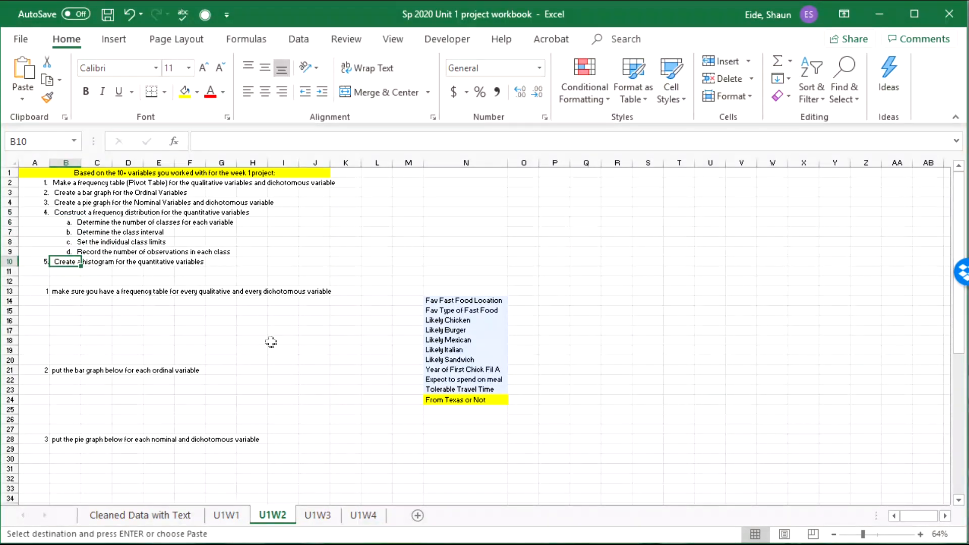
left_click(554, 399)
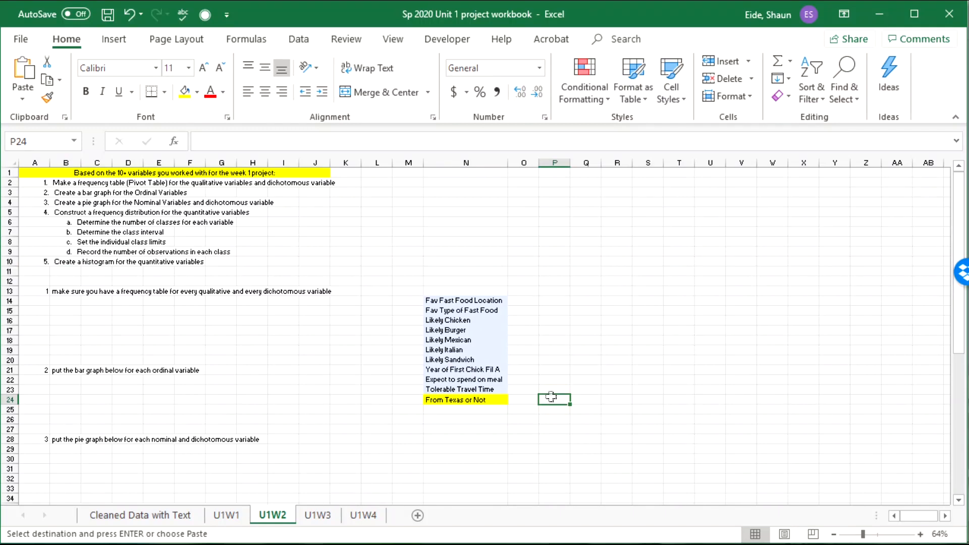
left_click(424, 303)
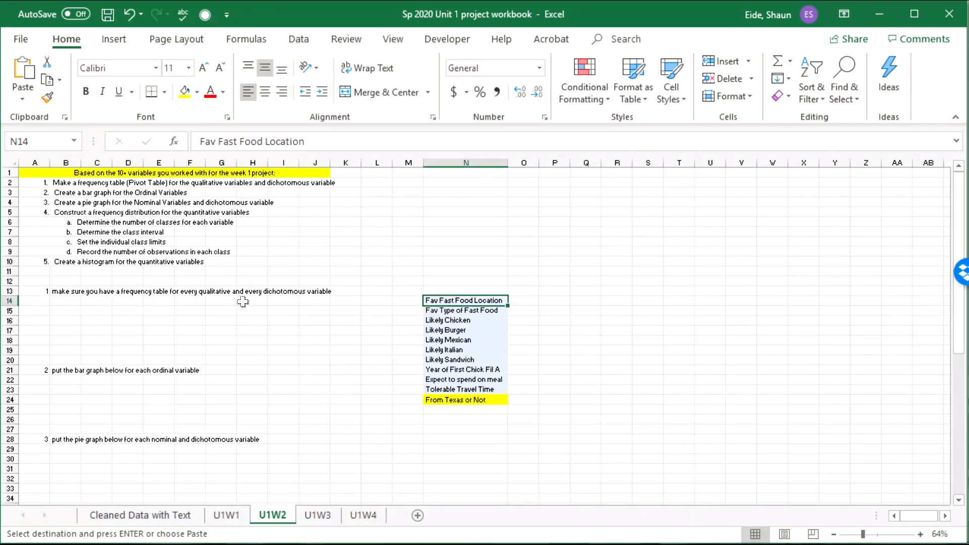
Step: Review the cleaned survey data and the Nominal classifications on the U1W1 variable table
left_click(147, 516)
left_click(226, 515)
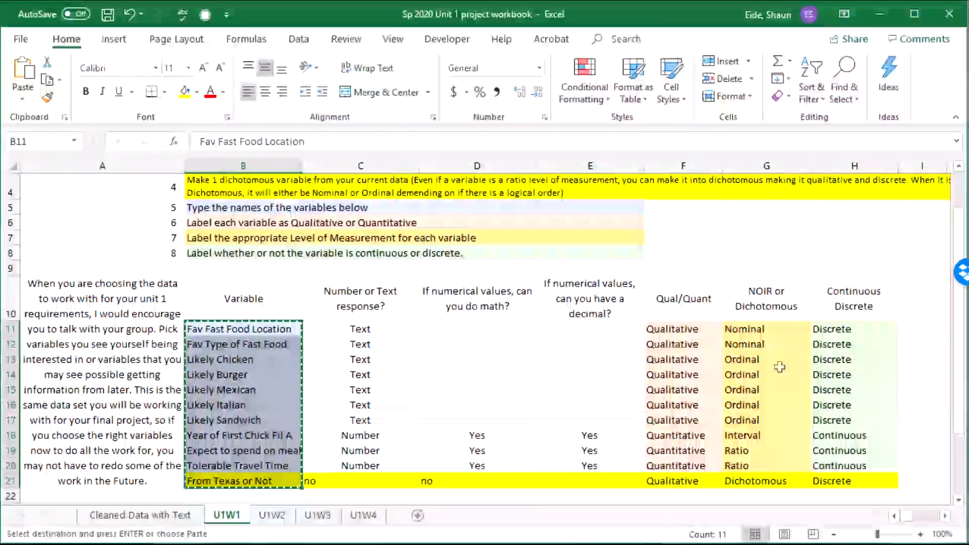
left_click(765, 374)
left_click(762, 330)
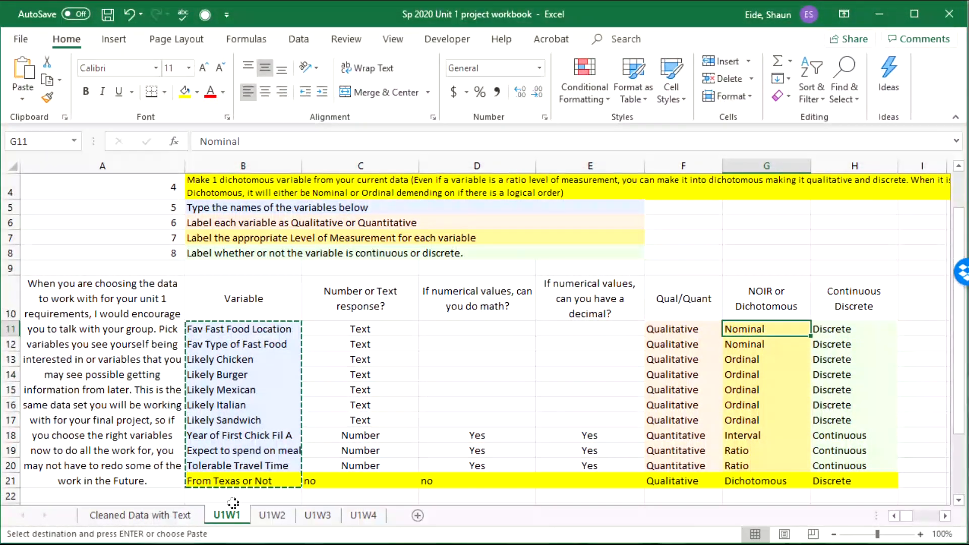
Step: On U1W2, fill Fav Fast Food Location and Fav Type of Fast Food in N14:N15 pale yellow
left_click(272, 515)
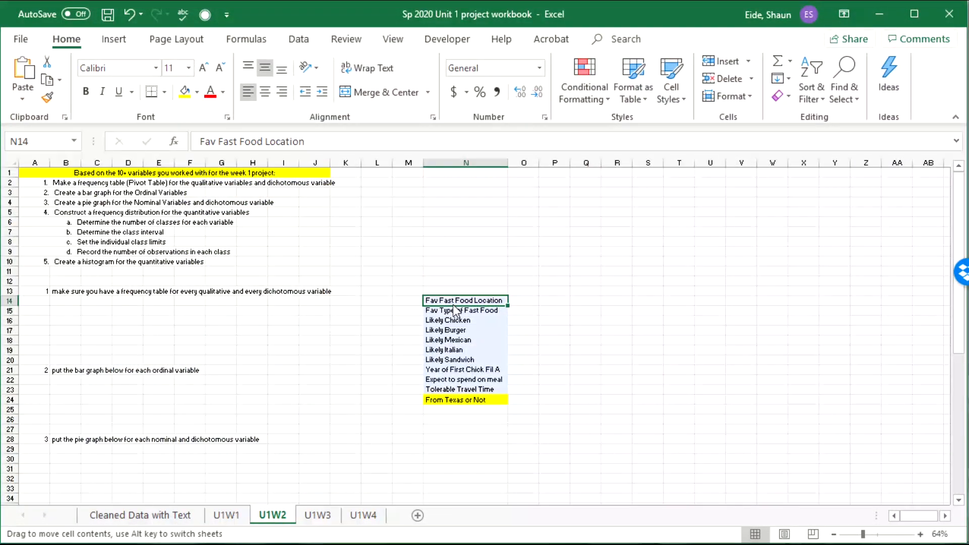
left_click_drag(450, 303, 451, 311)
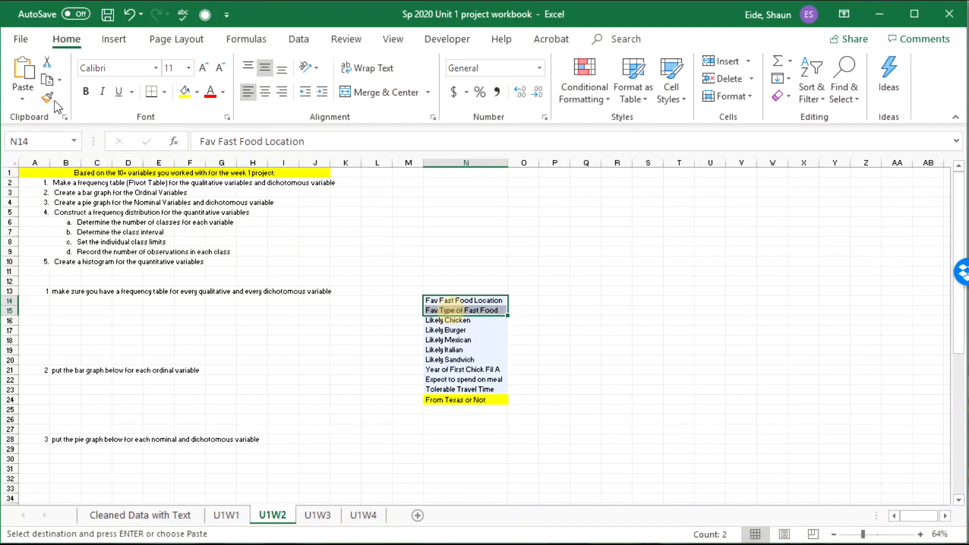
left_click(185, 91)
left_click(196, 91)
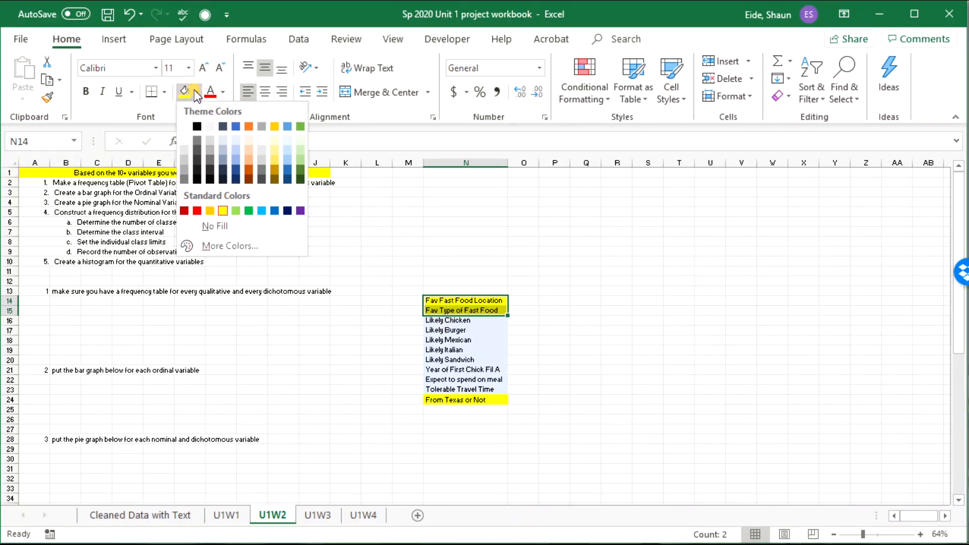
left_click(214, 226)
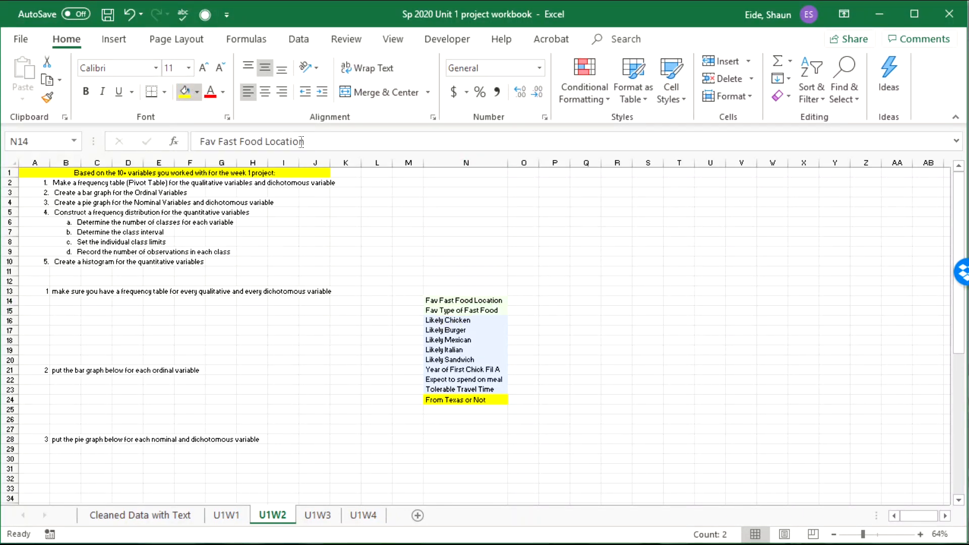
Step: Check the ordinal variable rows on U1W1, then select the five Likely names on U1W2
left_click(226, 515)
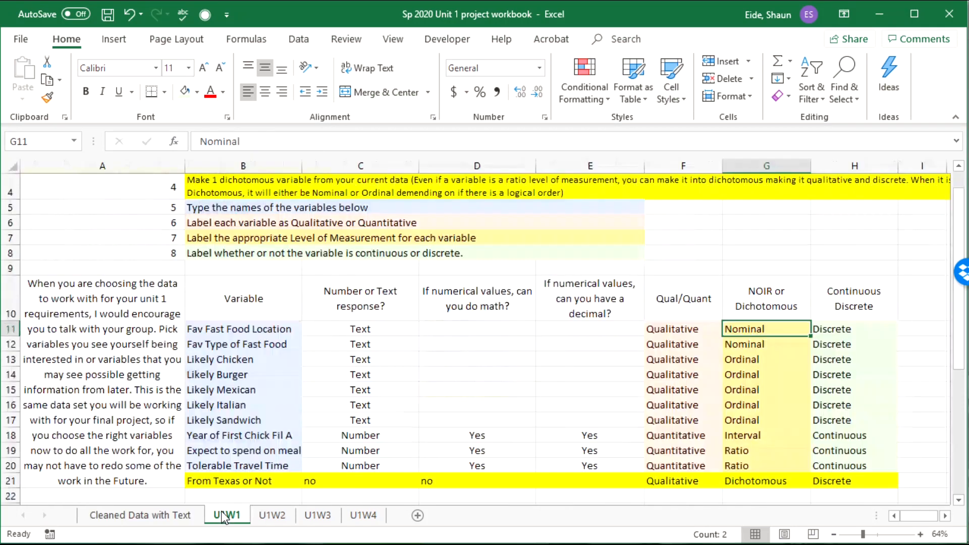
left_click_drag(773, 357, 236, 422)
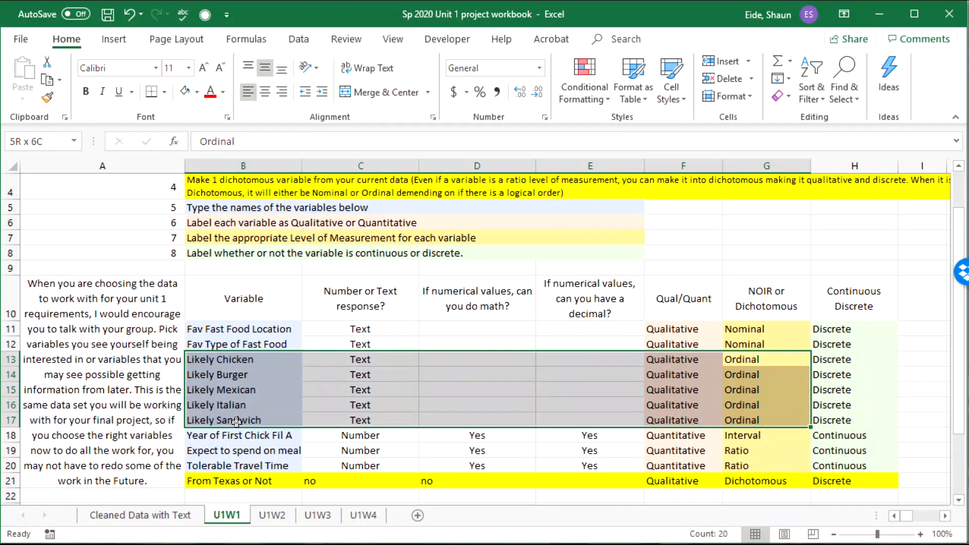
left_click(273, 515)
left_click_drag(493, 327, 479, 361)
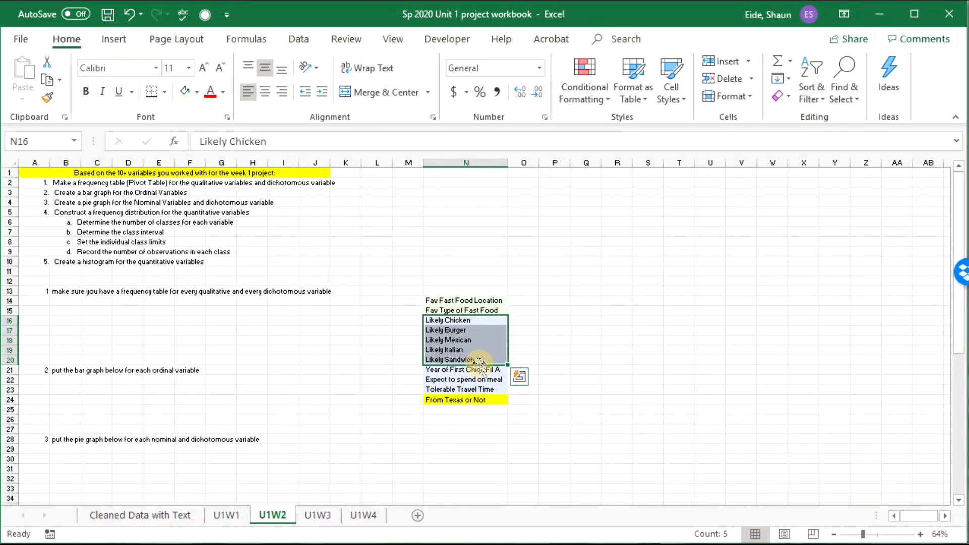
Step: Give the five Likely variable names in N16:N20 the same pale fill
left_click(197, 94)
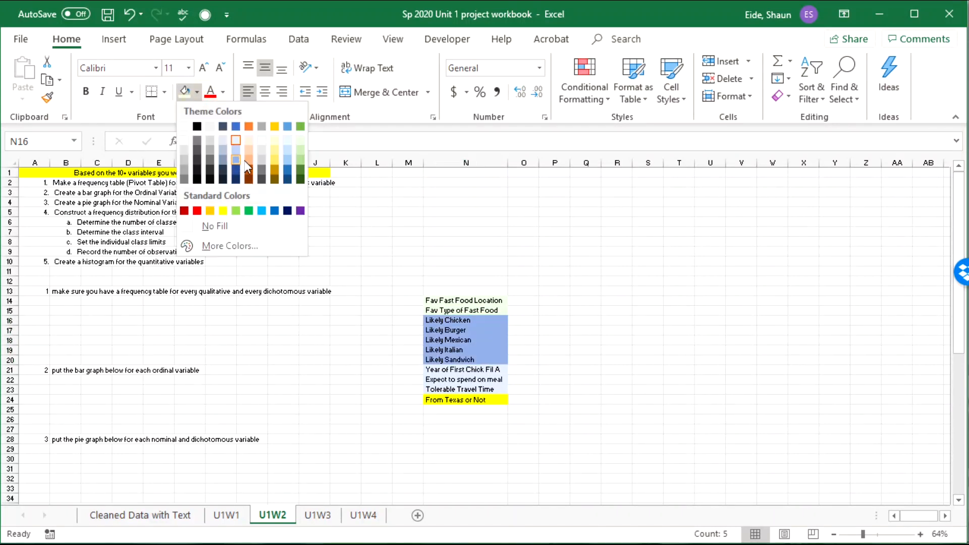
left_click(275, 140)
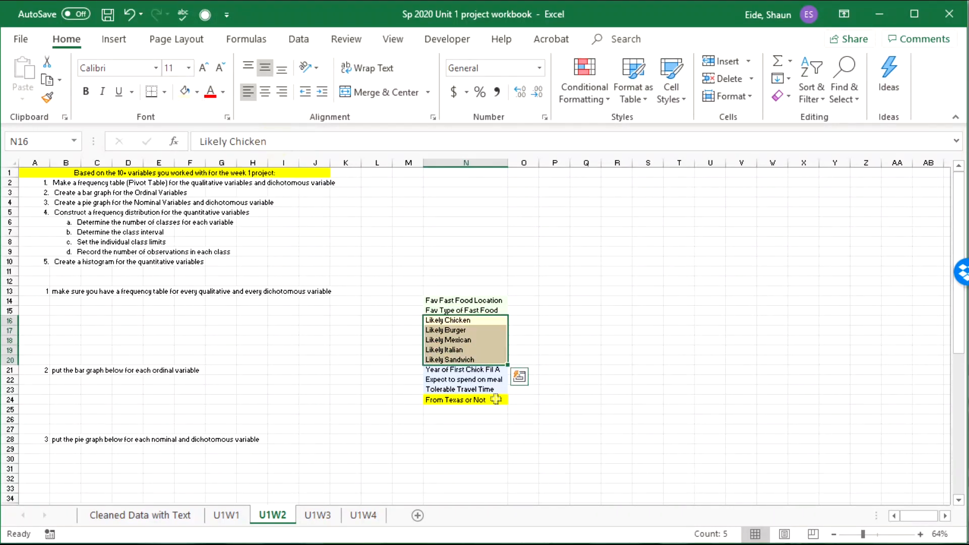
left_click_drag(464, 369, 465, 389)
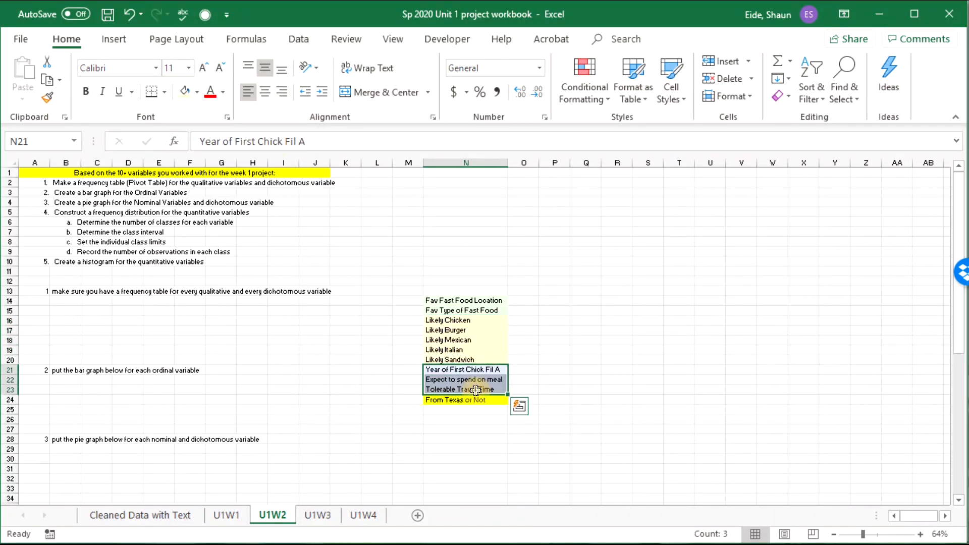
Step: After confirming its Interval level, fill Year of First Chick Fil A in N21 light orange
left_click(238, 517)
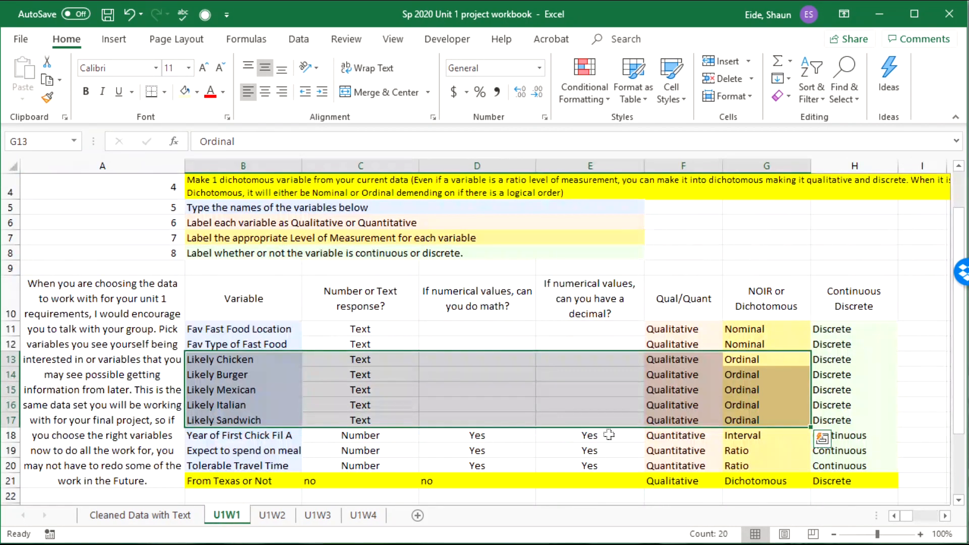
left_click(767, 435)
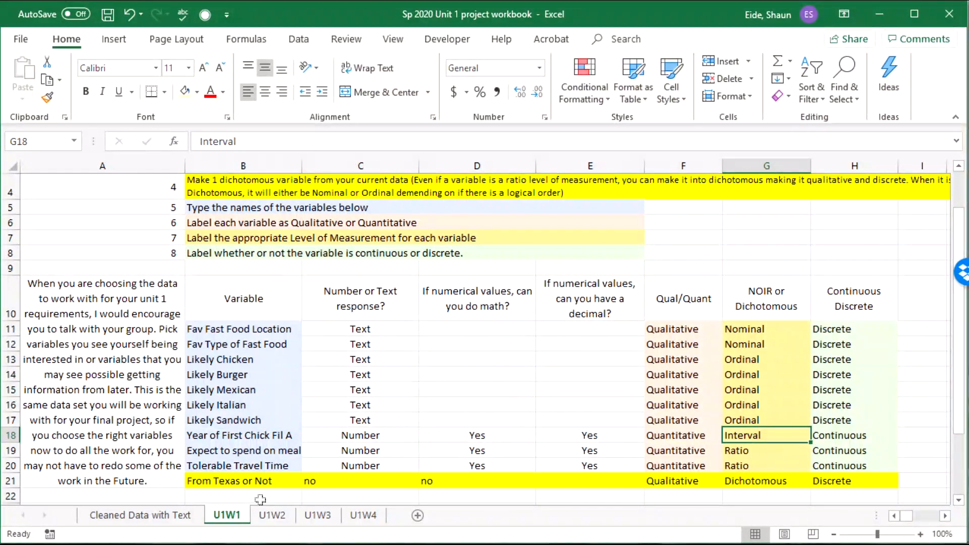
left_click(270, 515)
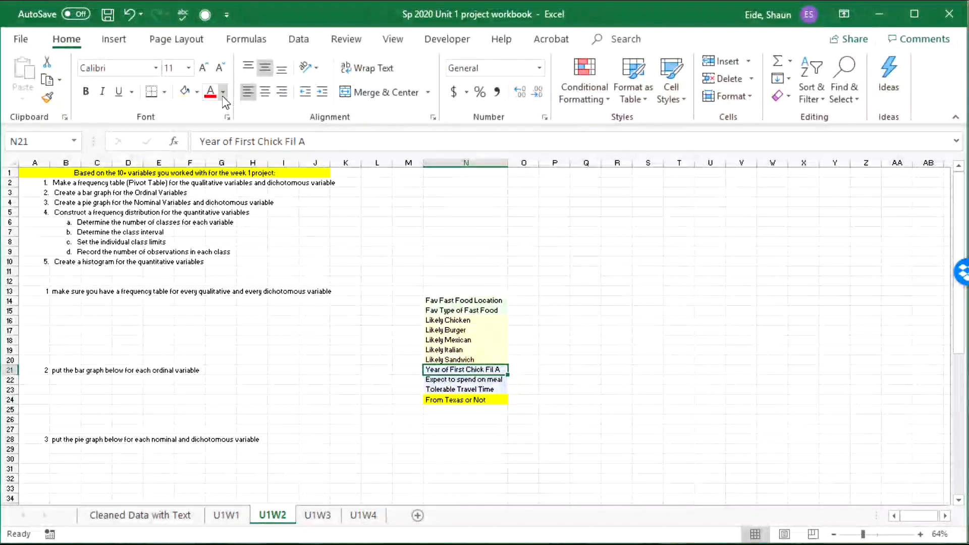
left_click(198, 92)
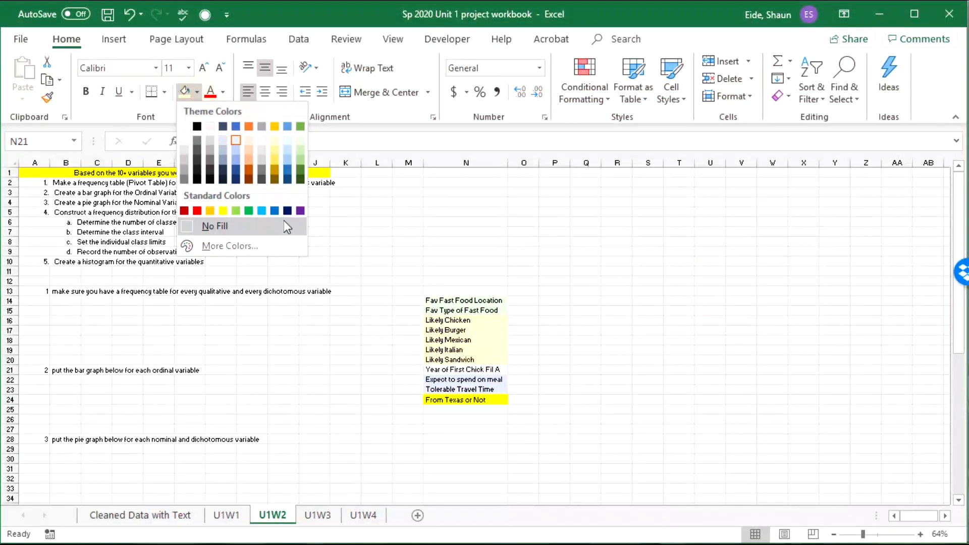
left_click(251, 160)
left_click_drag(451, 381, 435, 391)
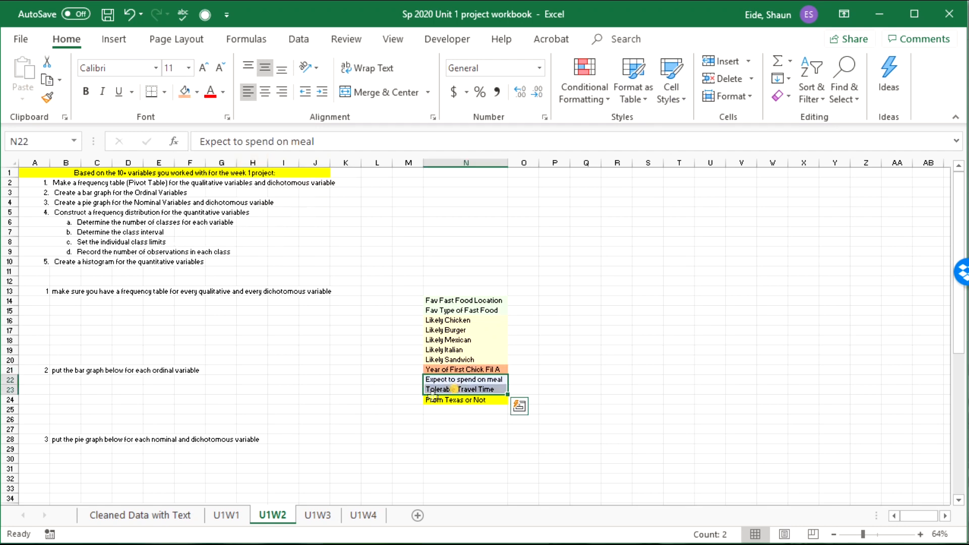
Step: Move the eleven colour-coded variable names from N14:N24 up into N1:N11
left_click(491, 428)
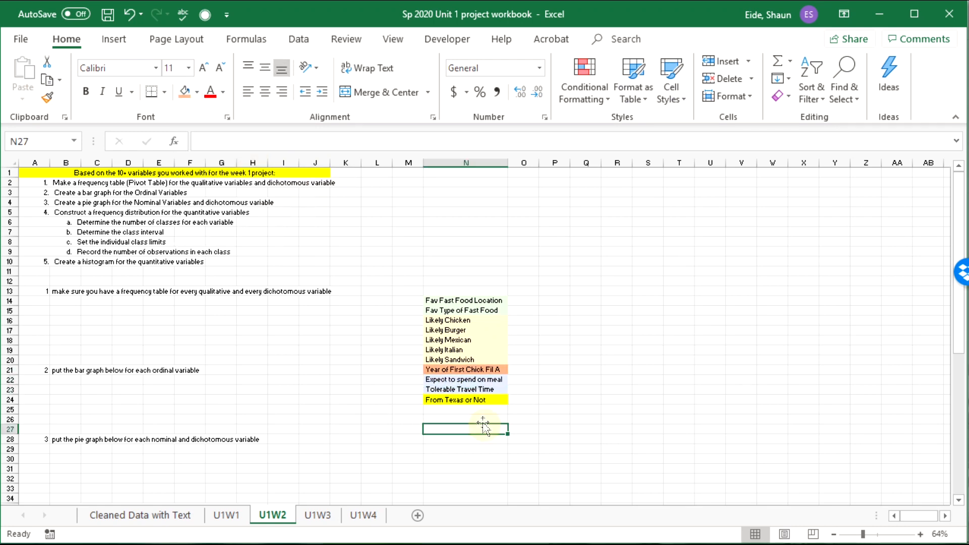
left_click(474, 399)
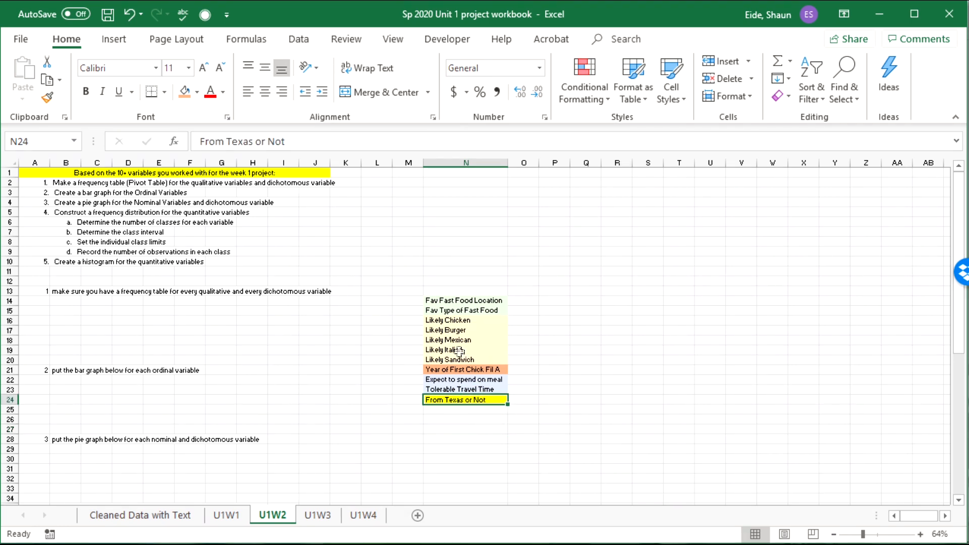
left_click_drag(459, 302, 467, 396)
key("ctrl+c")
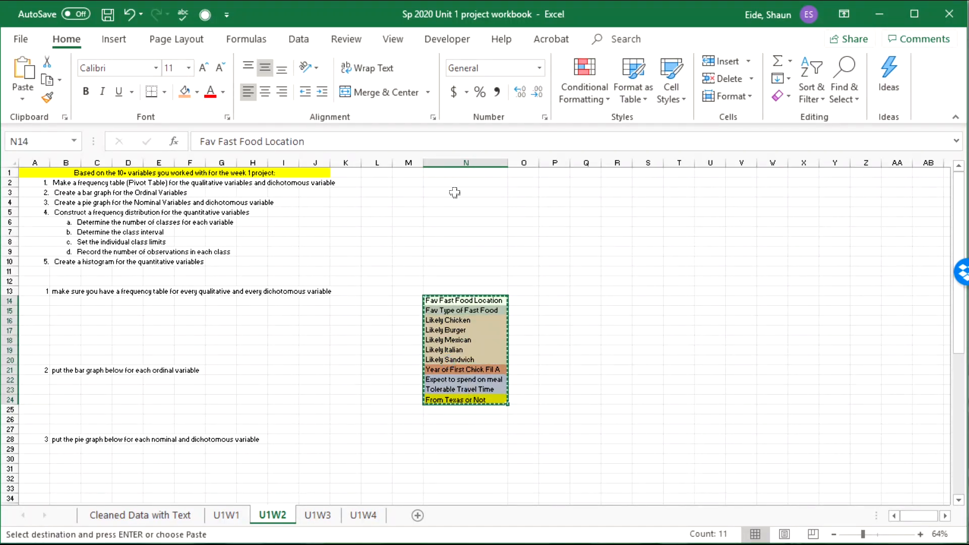
left_click(466, 163)
left_click(461, 183)
left_click(461, 173)
key("ctrl+v")
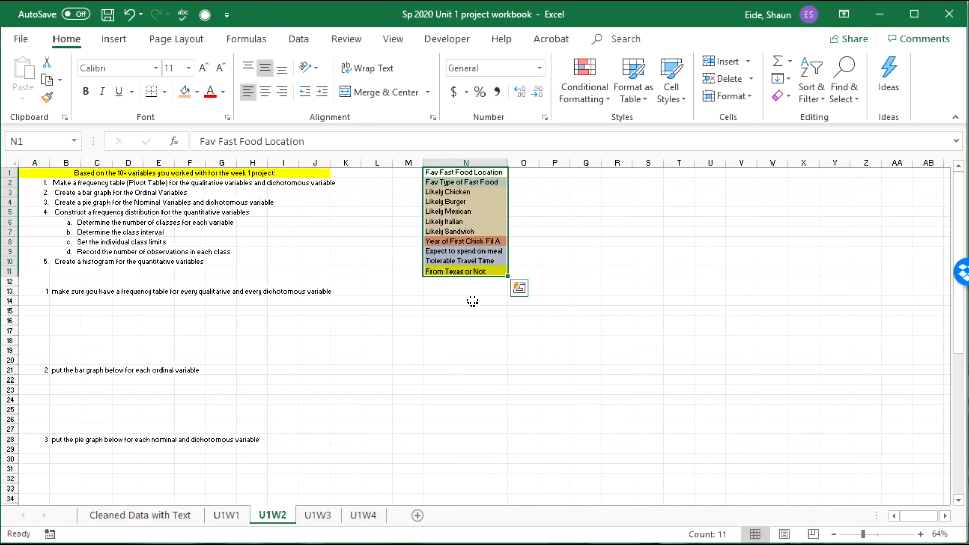
left_click(456, 251)
left_click(451, 163)
left_click(450, 170)
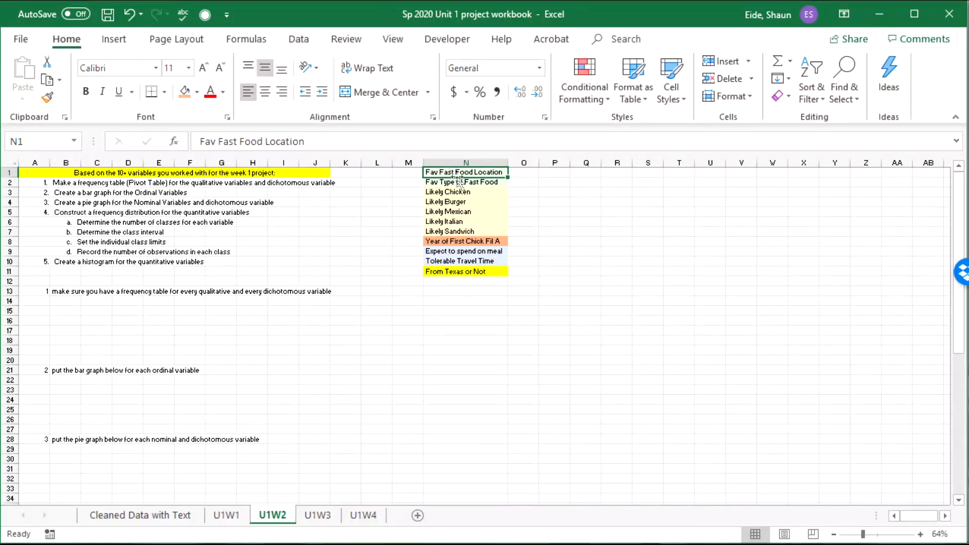
Step: Copy the seven qualitative names N1:N7 into B14 under the step 1 instruction
left_click(63, 292)
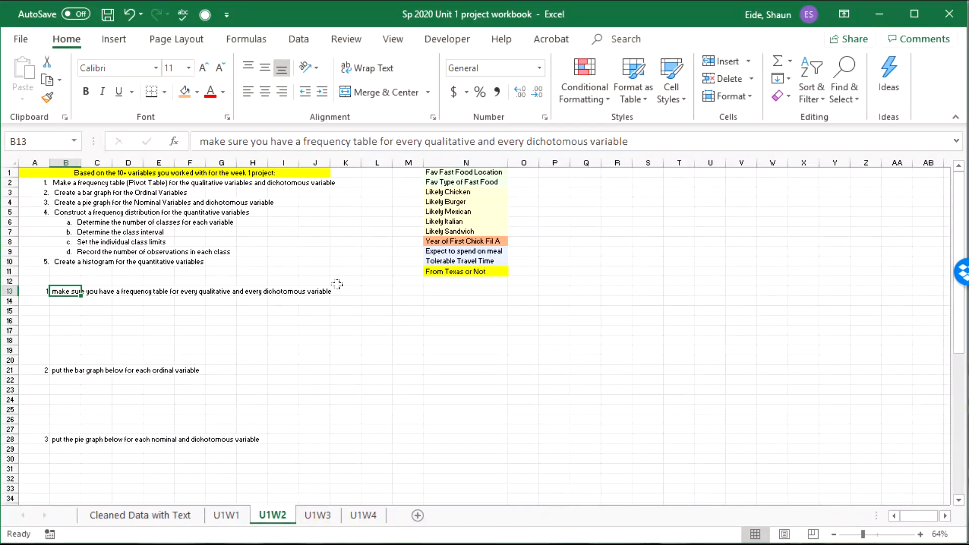
left_click_drag(450, 226, 446, 182)
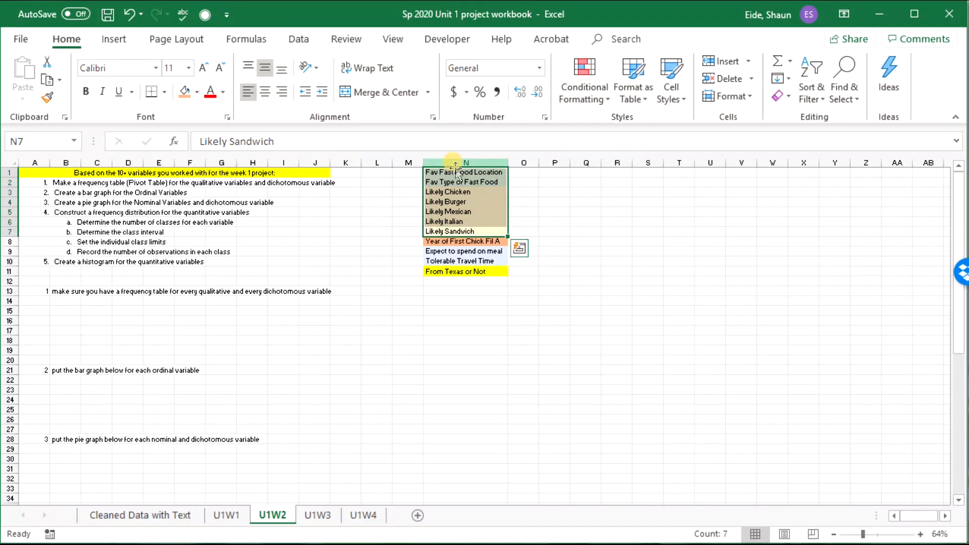
key("ctrl+c")
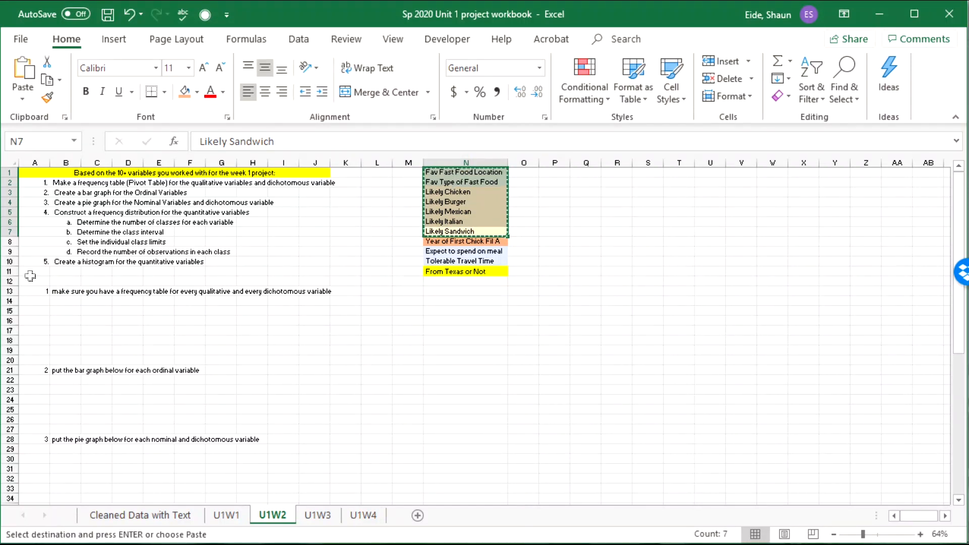
left_click(53, 300)
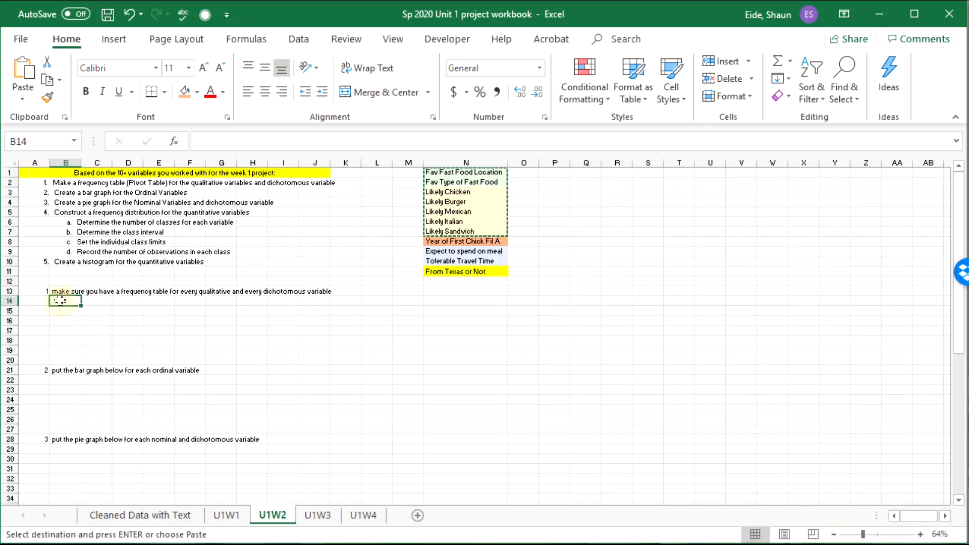
key("ctrl+v")
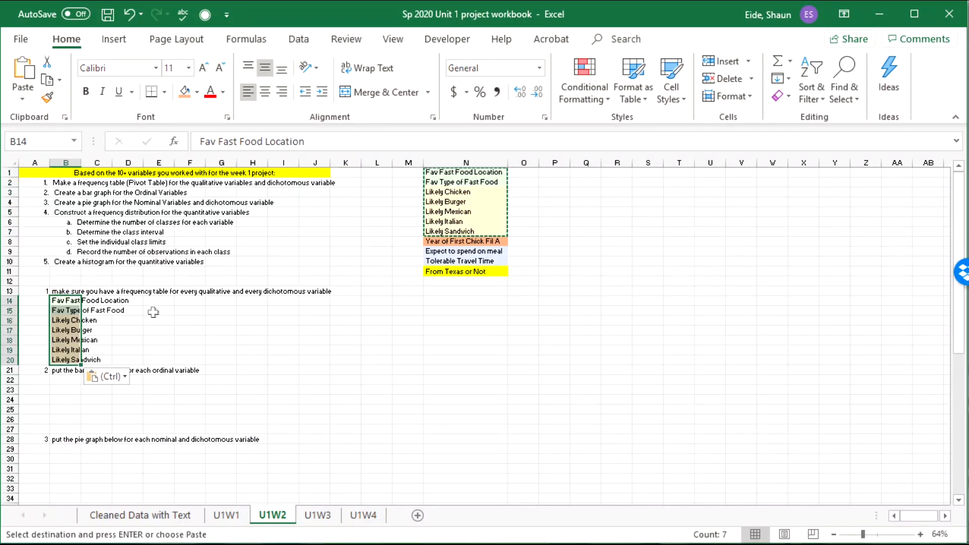
Step: Insert a blank row at row 21 above the step 2 instruction
left_click(460, 274)
left_click(107, 376)
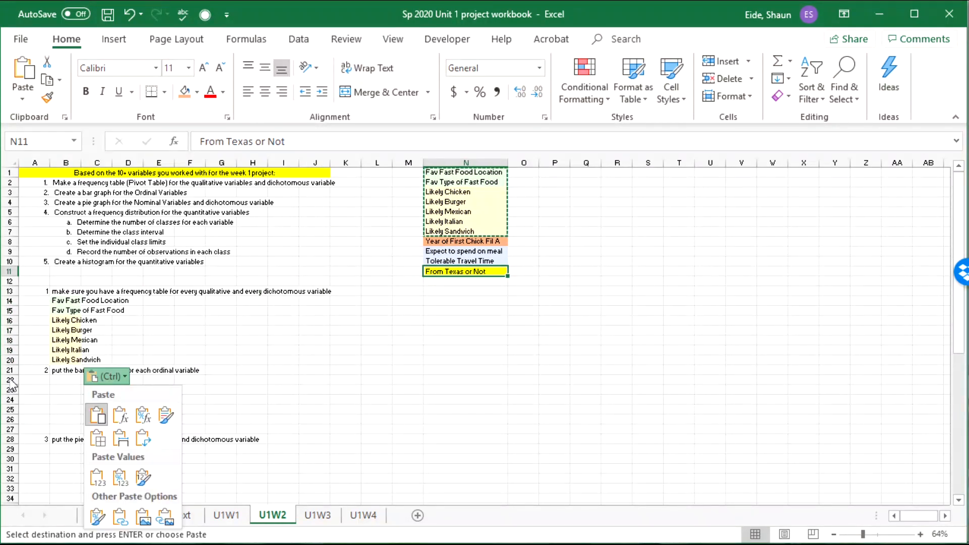
key("Escape")
right_click(10, 370)
left_click(98, 477)
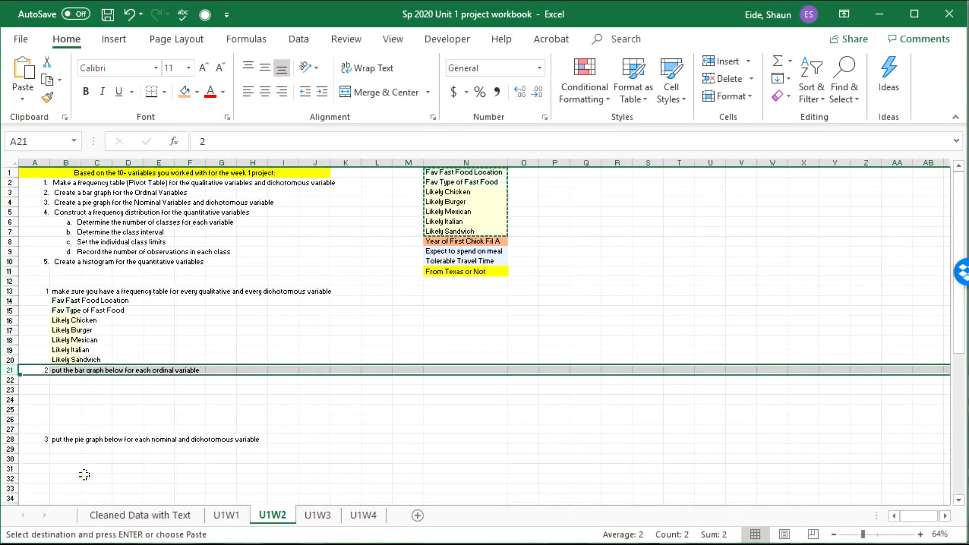
left_click(275, 346)
Step: Copy From Texas or Not from N11 into B21 to finish the step 1 list
left_click(466, 273)
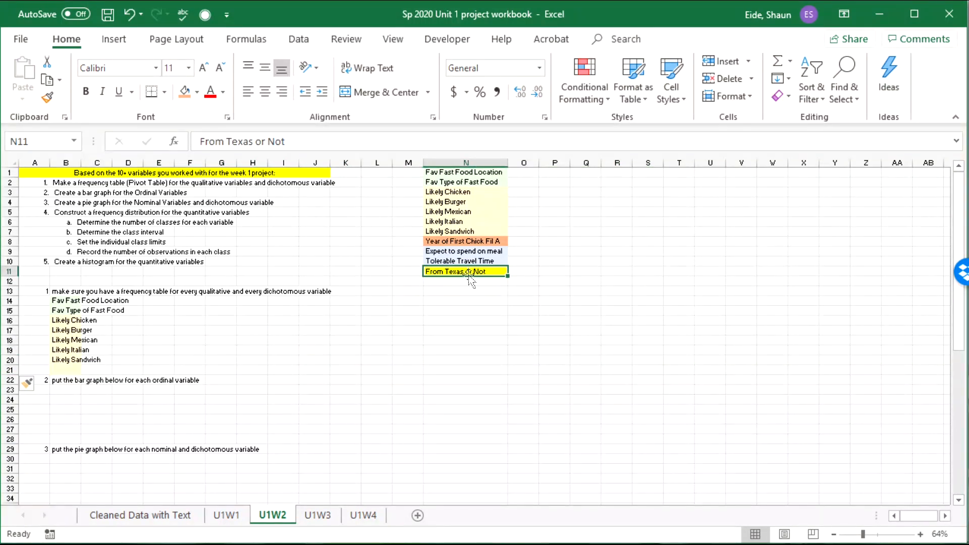
key("ctrl+c")
left_click(64, 369)
key("ctrl+v")
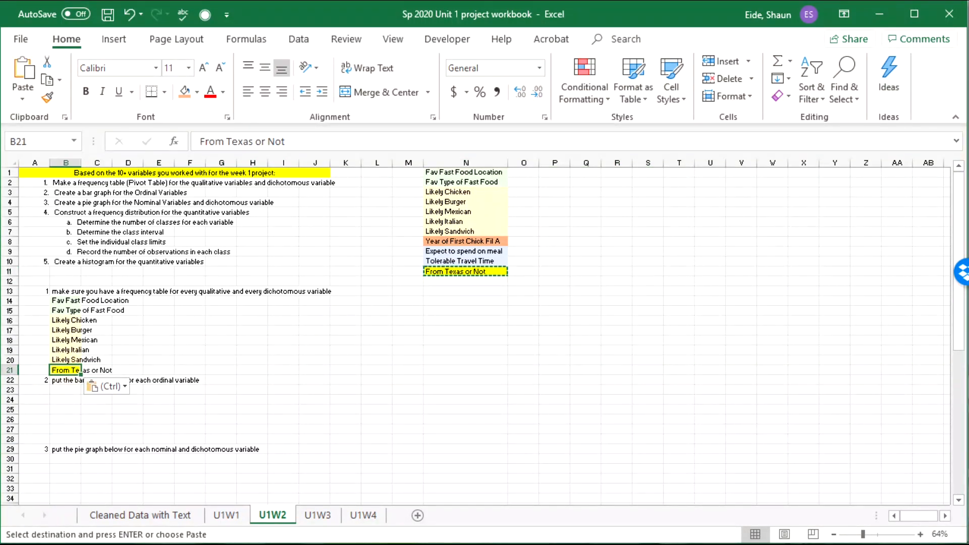
left_click(141, 319)
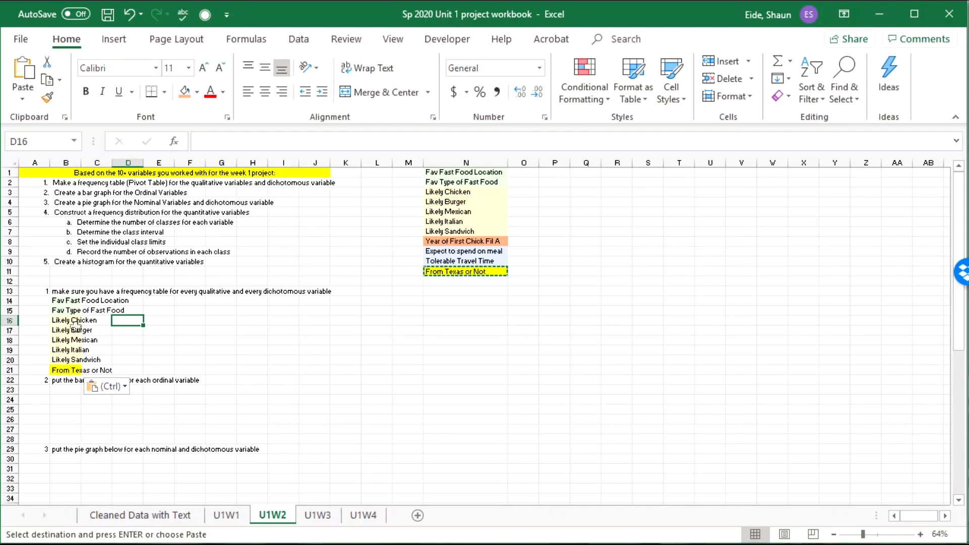
Step: Widen column B to fit the variable names and review the step 1 list
left_click_drag(82, 162, 136, 191)
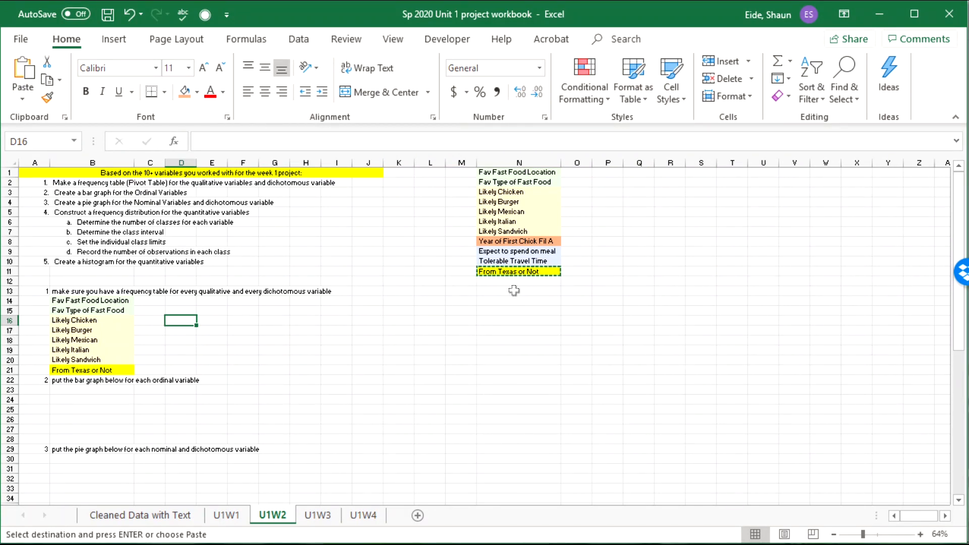
left_click(61, 389)
left_click(71, 372)
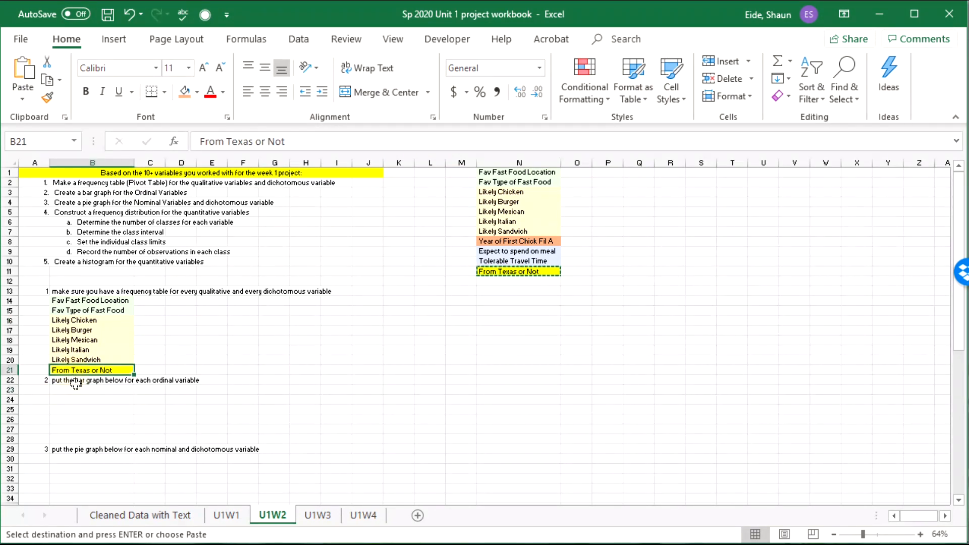
left_click(75, 385)
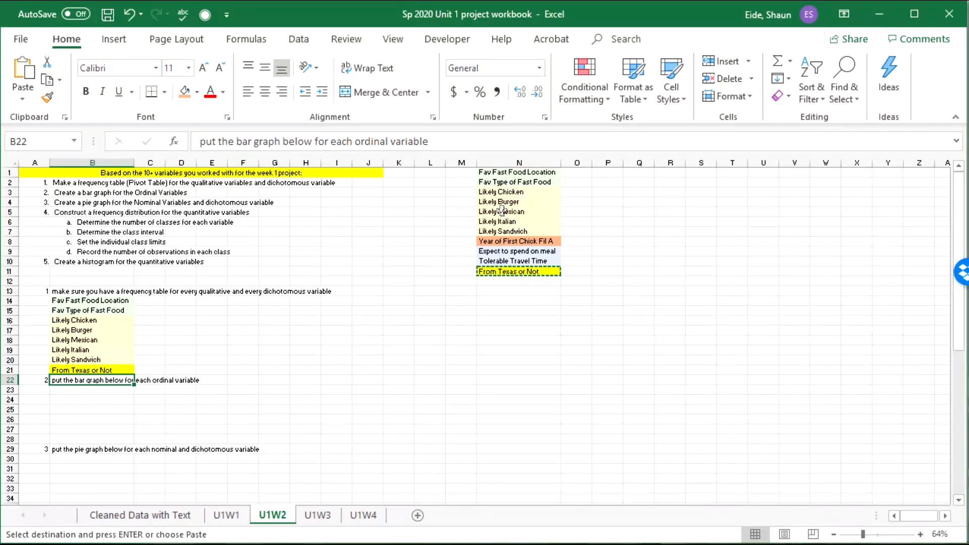
left_click_drag(501, 193, 502, 232)
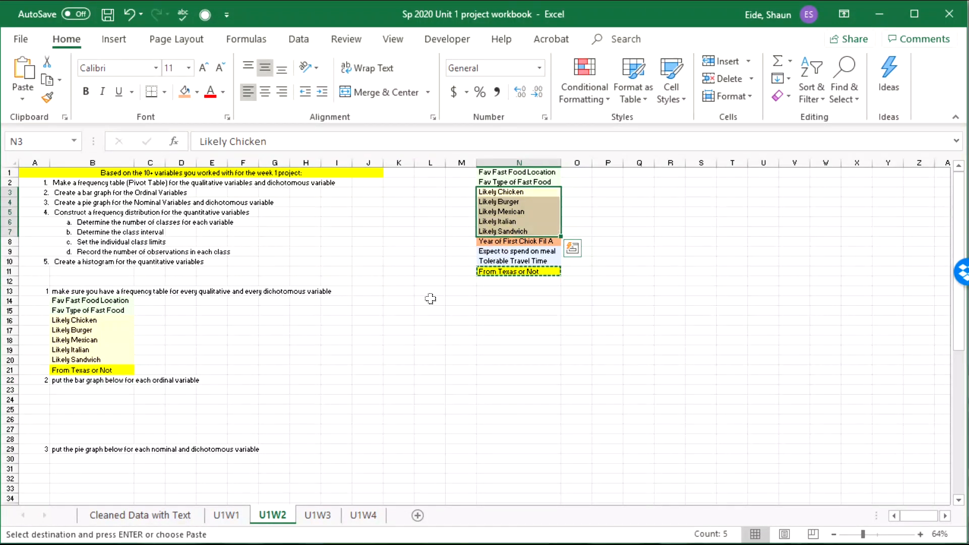
Step: Paste the five Likely variables under step 2 starting at B23
key("ctrl+c")
left_click(71, 390)
key("ctrl+v")
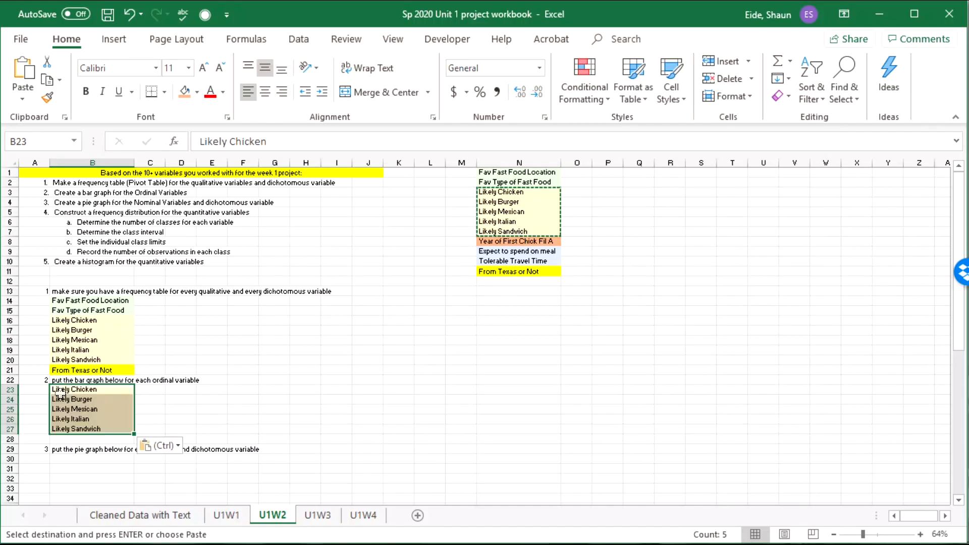
Step: Copy the two favourite fast food variables N1:N2 under step 3 at B30
scroll(220, 393, "down", 2)
left_click(108, 402)
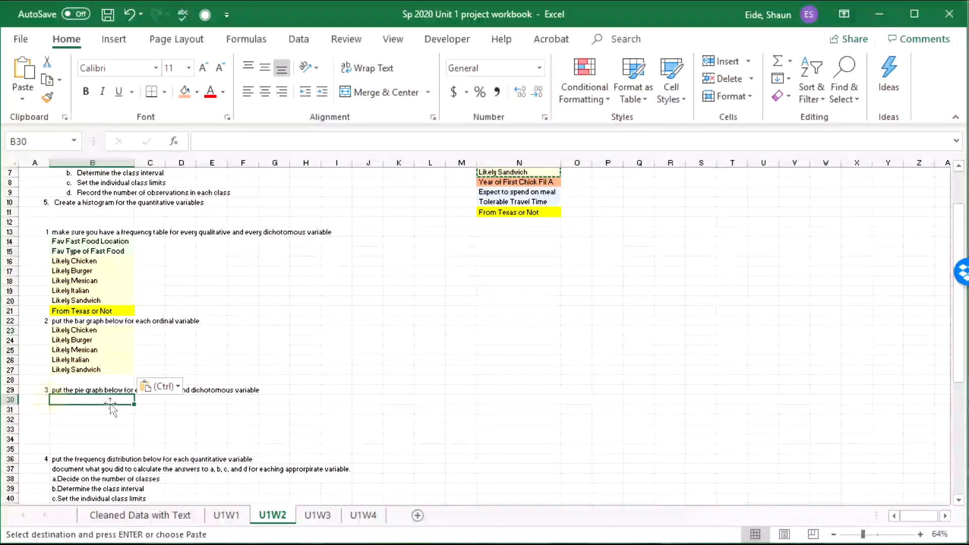
scroll(387, 246, "up", 2)
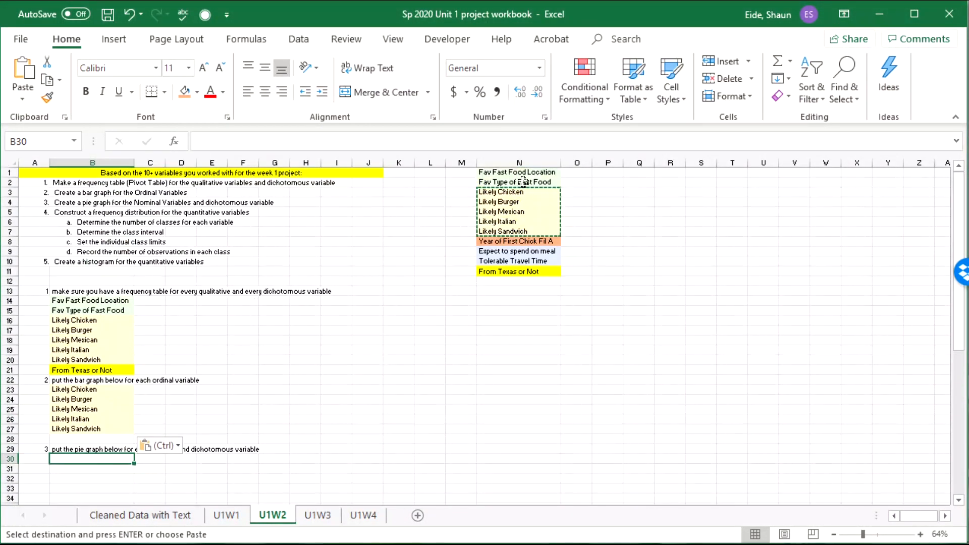
left_click_drag(519, 173, 516, 182)
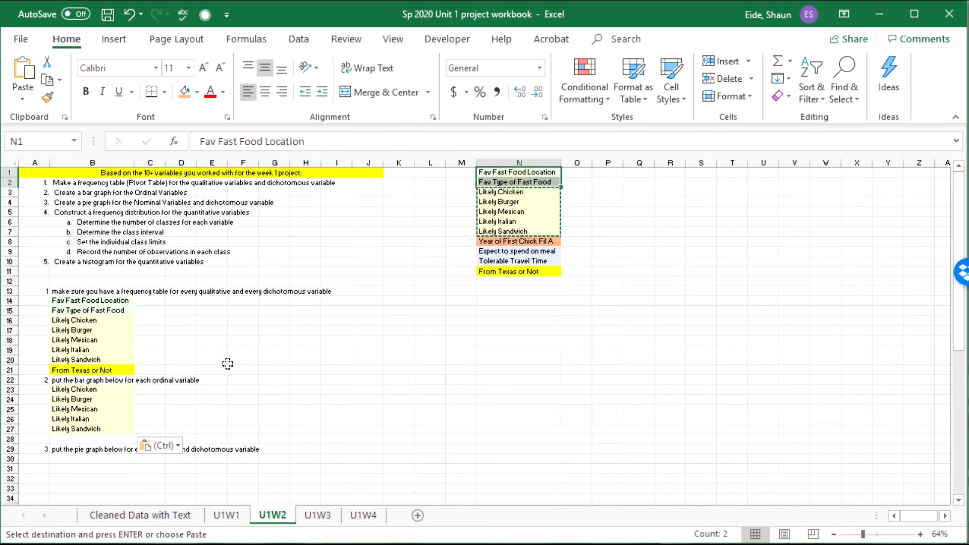
key("ctrl+c")
left_click(89, 461)
key("ctrl+v")
Step: Add From Texas or Not beneath them in B32
left_click(518, 271)
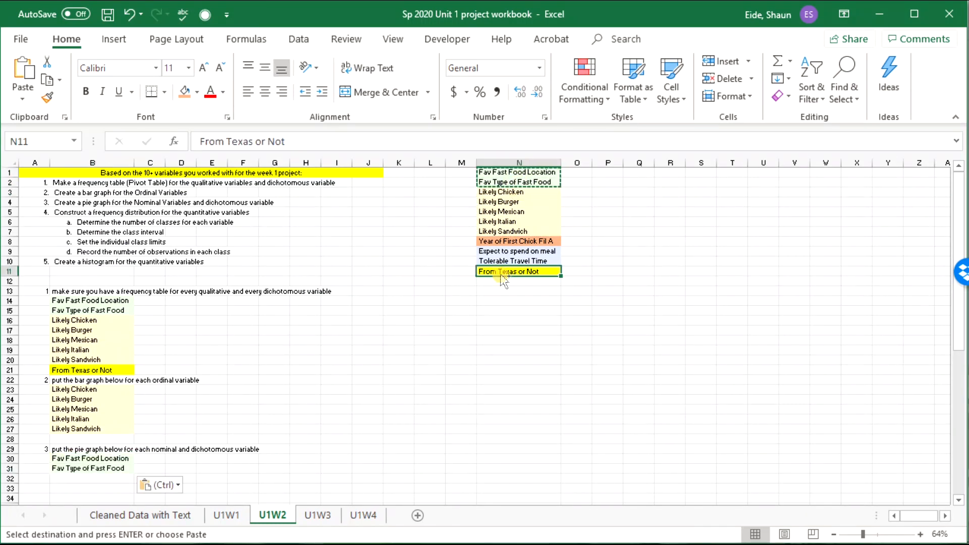
key("ctrl+c")
left_click(90, 478)
key("ctrl+v")
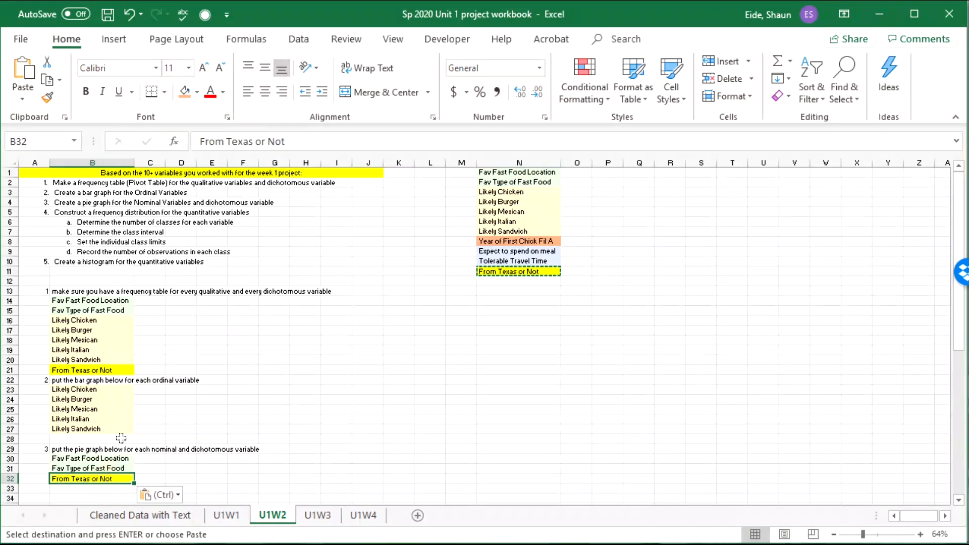
scroll(89, 392, "down", 6)
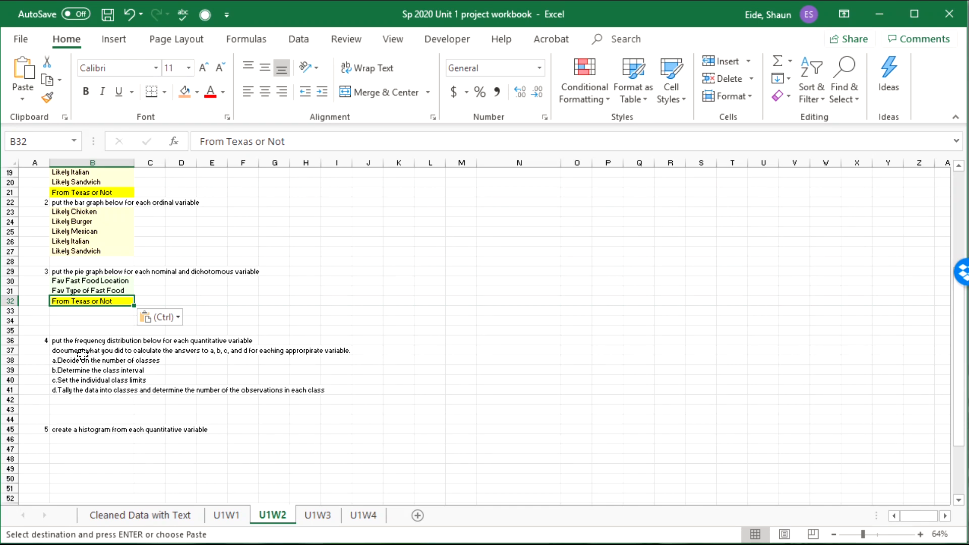
scroll(103, 400, "up", 6)
left_click_drag(505, 241, 521, 259)
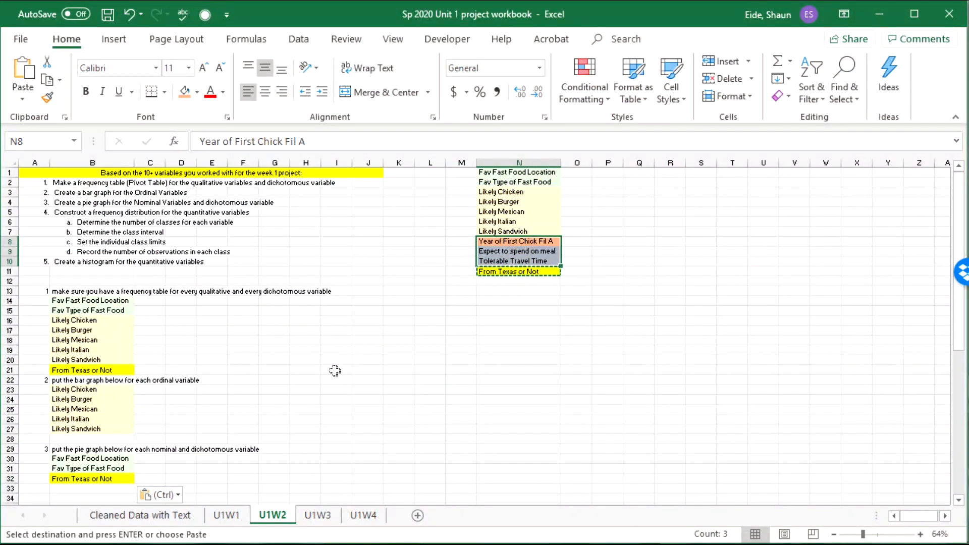
Step: Paste the three quantitative variables N8:N10 into A33 and autofit column A
key("ctrl+c")
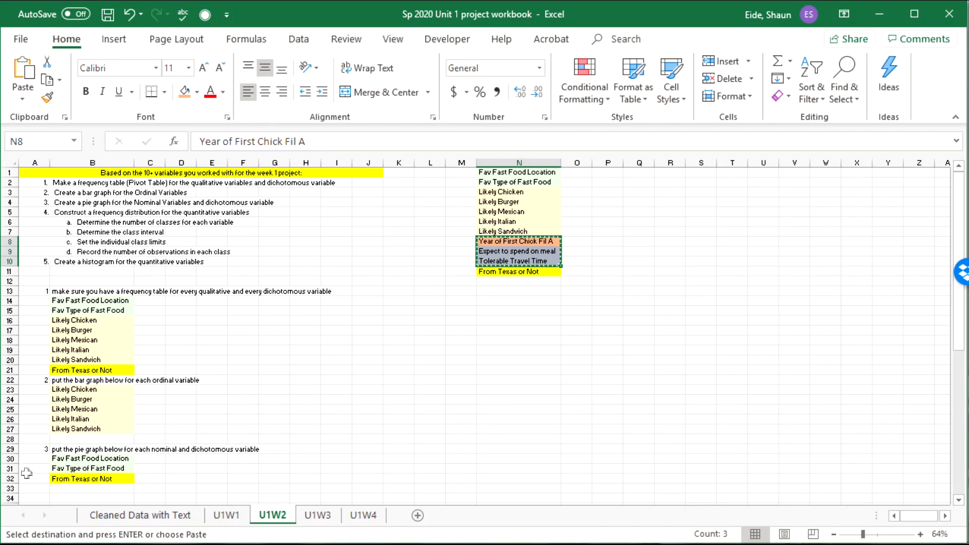
scroll(25, 472, "down", 2)
left_click(23, 431)
key("ctrl+v")
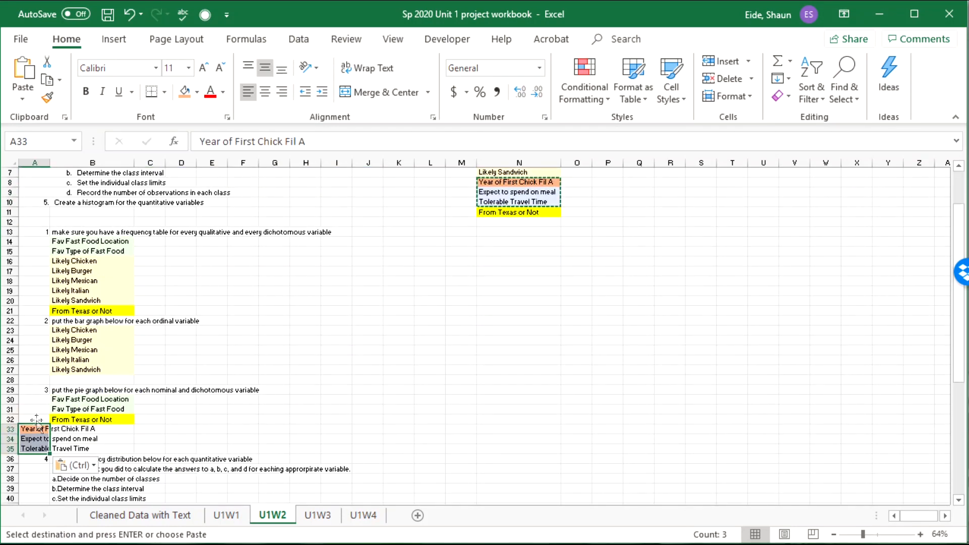
double_click(53, 160)
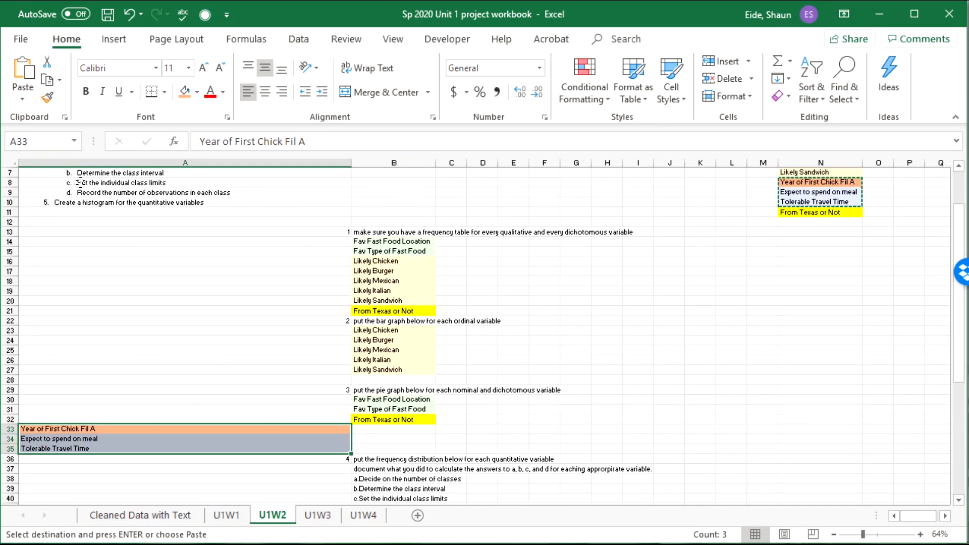
scroll(249, 273, "up", 2)
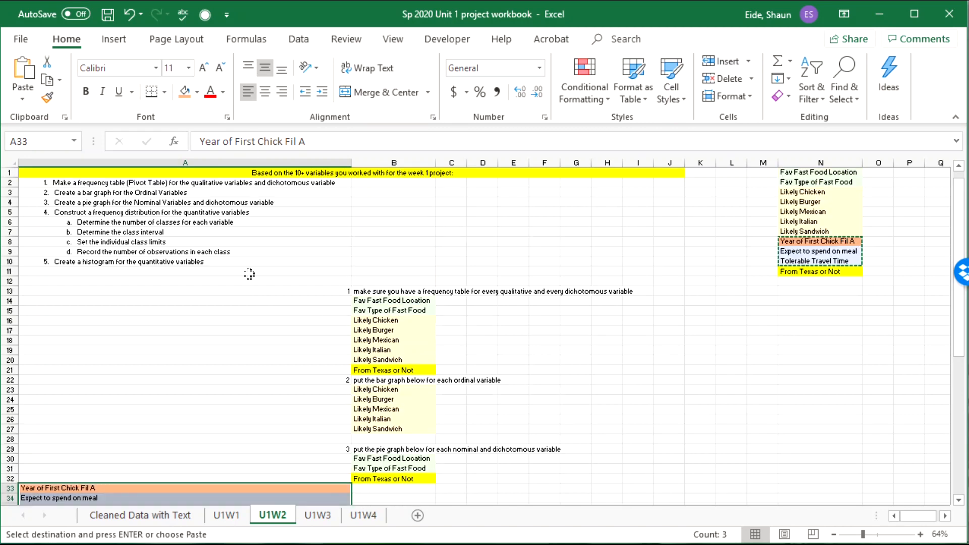
Step: Insert an empty column A before the instructions and narrow the widened instructions column
left_click(145, 162)
right_click(145, 154)
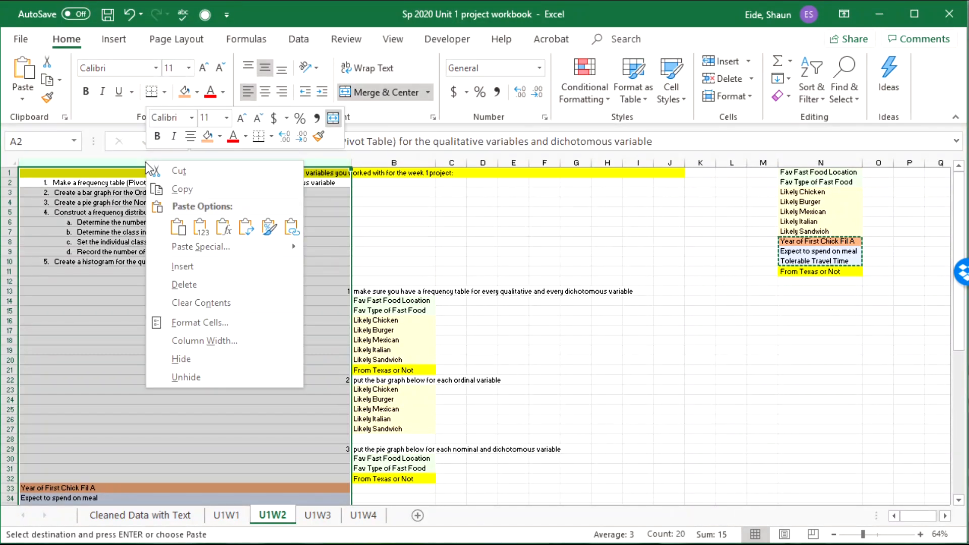
left_click(207, 279)
left_click_drag(377, 163, 101, 163)
Step: Move the three quantitative variable names to A42:A44 beside step 4's tally line
left_click_drag(76, 487, 78, 499)
key("ctrl+c")
key("ctrl+q")
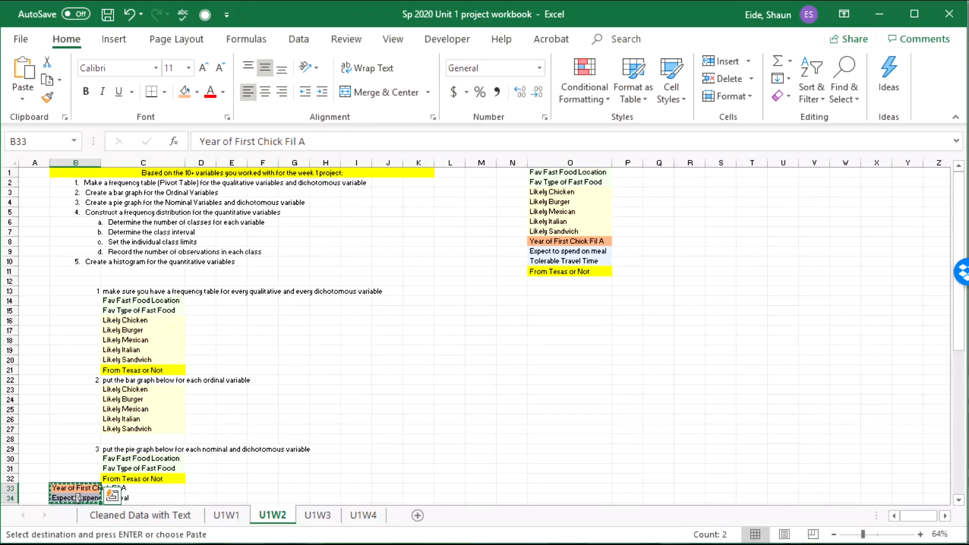
scroll(78, 492, "down", 2)
left_click(31, 430)
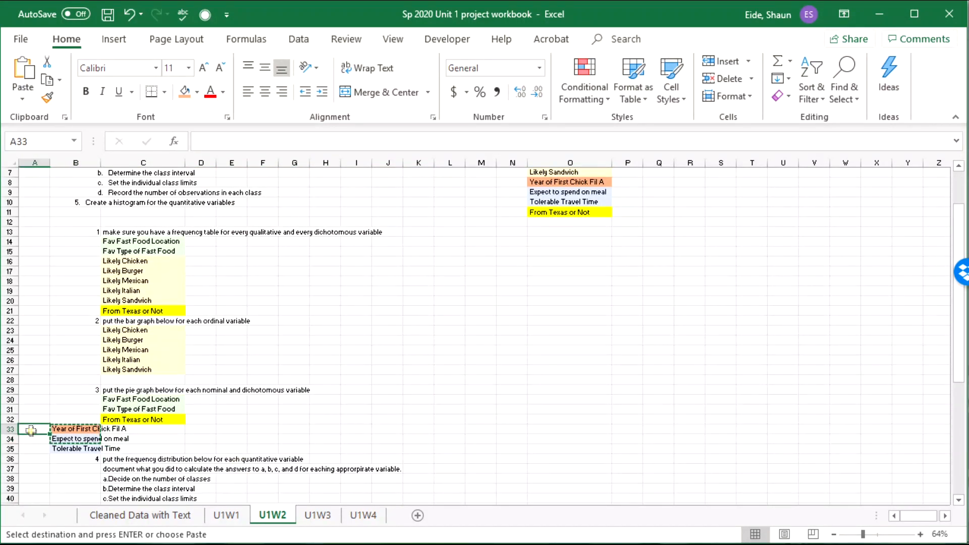
left_click_drag(76, 429, 77, 448)
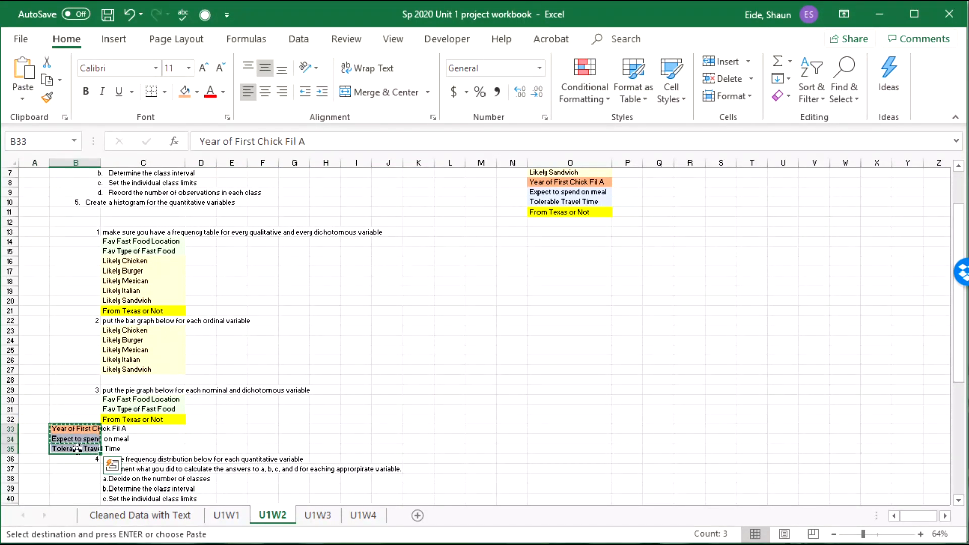
scroll(51, 411, "down", 4)
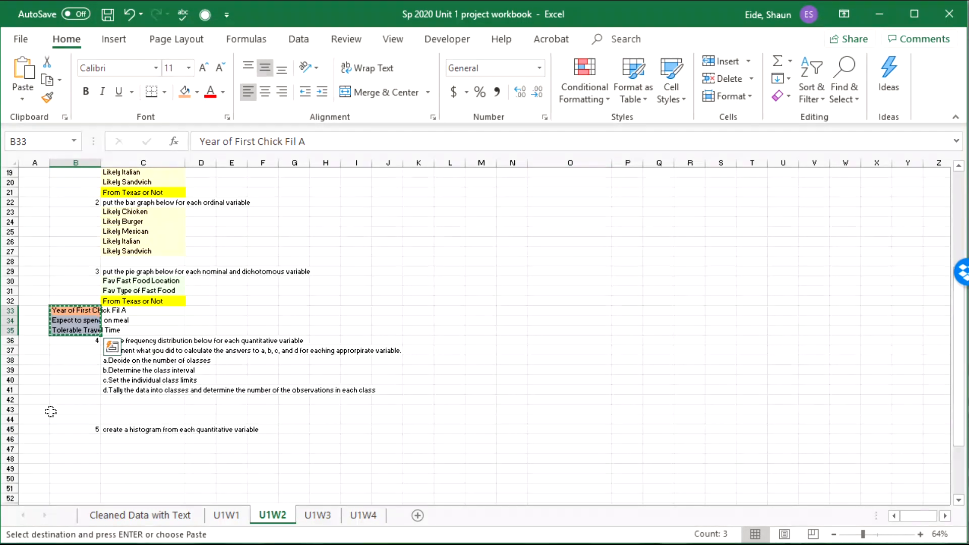
left_click(32, 400)
key("ctrl+v")
left_click(74, 409)
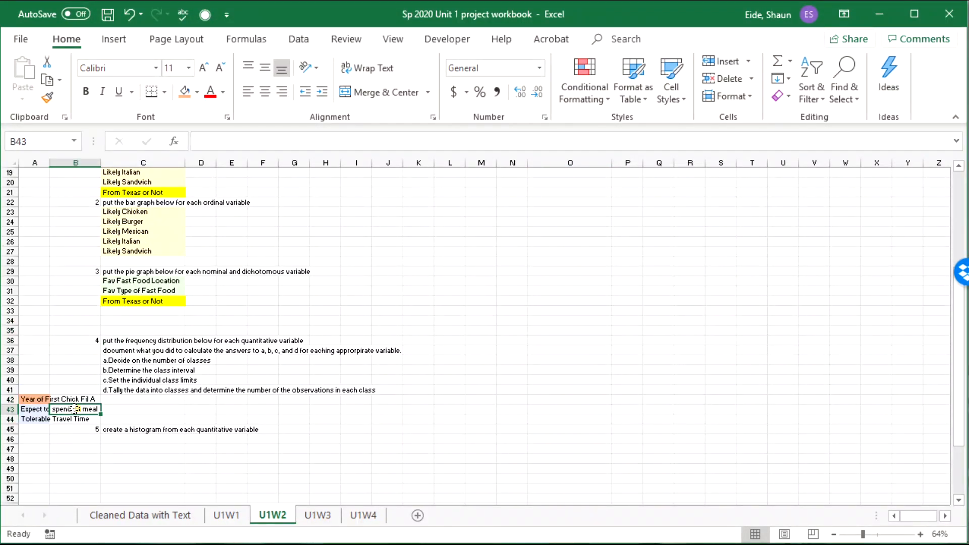
Step: Widen the new column A and move the step 2 and step 3 variables into it
left_click_drag(49, 168, 103, 167)
left_click_drag(176, 212, 174, 302)
key("ctrl+c")
left_click(86, 212)
key("ctrl+v")
key("ctrl+c")
left_click(60, 281)
key("ctrl+v")
Step: Move the step 1 variable list into column A and adjust the column width
scroll(123, 254, "up", 3)
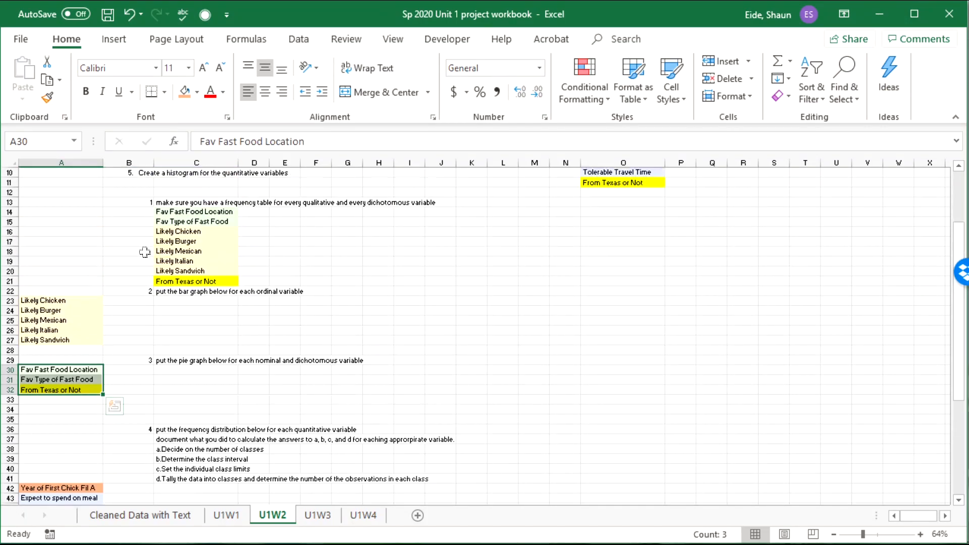
left_click_drag(192, 212, 182, 281)
key("ctrl+x")
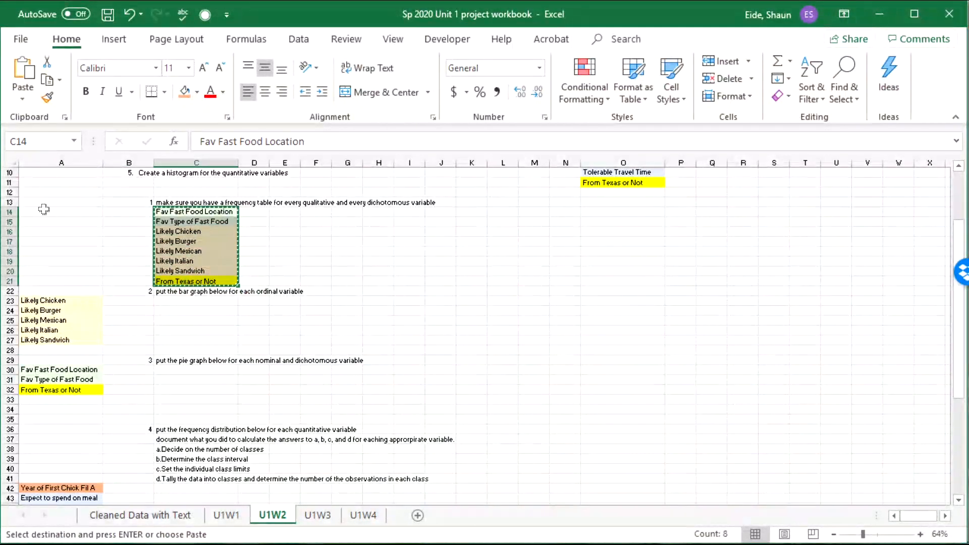
left_click(41, 212)
key("ctrl+v")
scroll(131, 275, "up", 3)
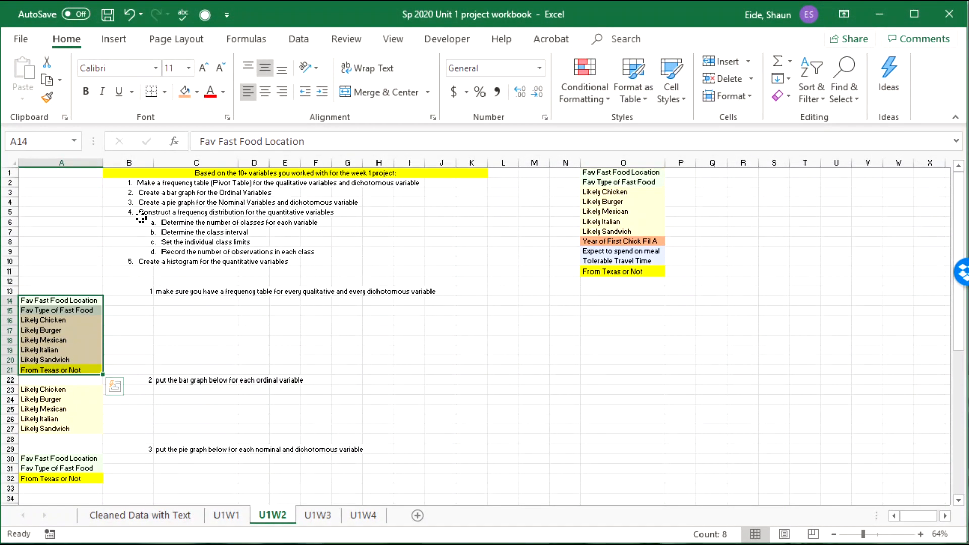
left_click(103, 162)
left_click_drag(153, 163, 127, 163)
Step: Repeat the three quantitative variables under the histogram (step 5) and frequency polygon (step 6) steps
scroll(126, 311, "down", 3)
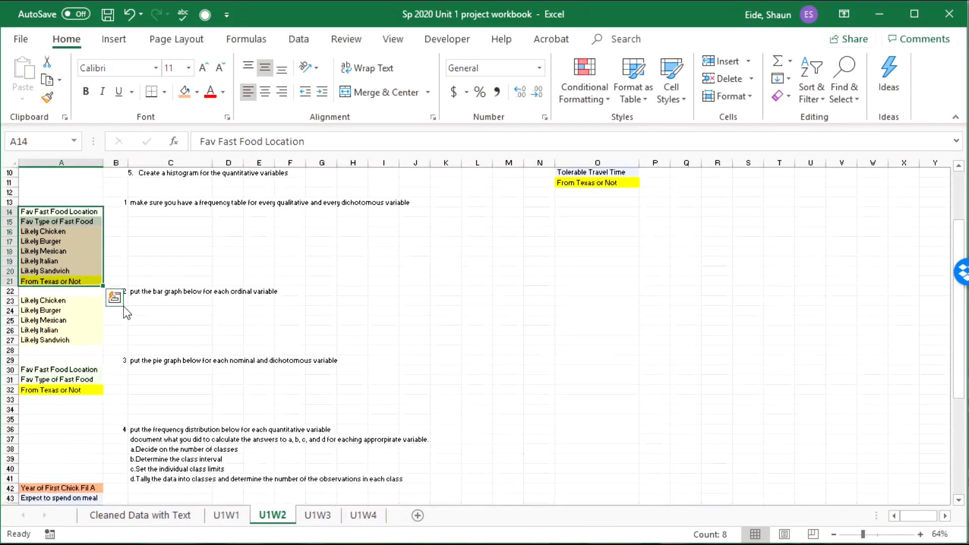
scroll(126, 313, "down", 7)
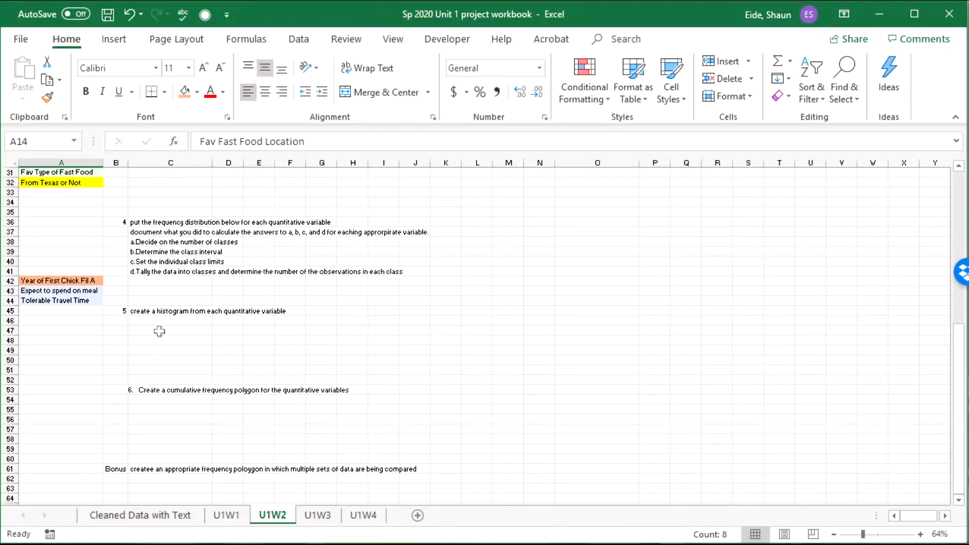
left_click(160, 330)
scroll(163, 335, "up", 7)
scroll(202, 343, "down", 7)
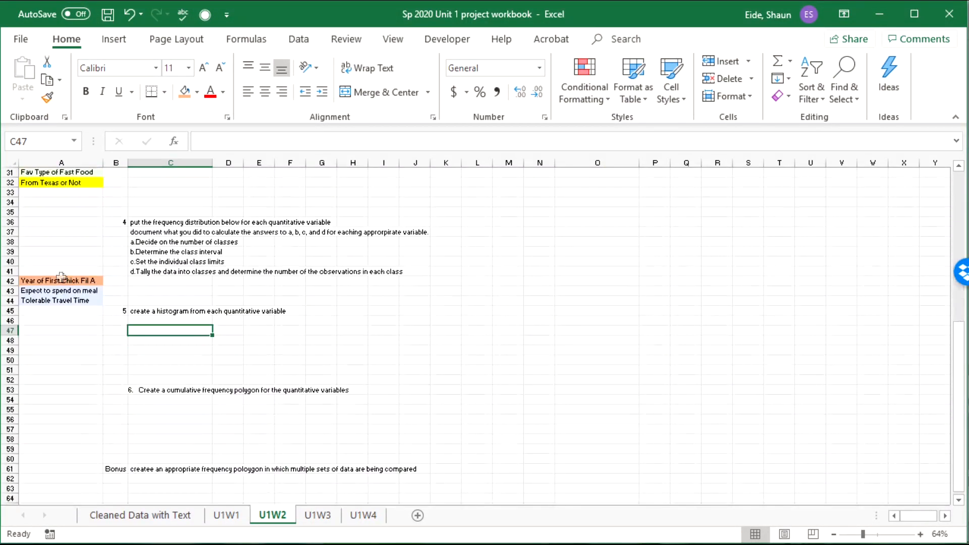
left_click_drag(51, 281, 49, 301)
key("ctrl+c")
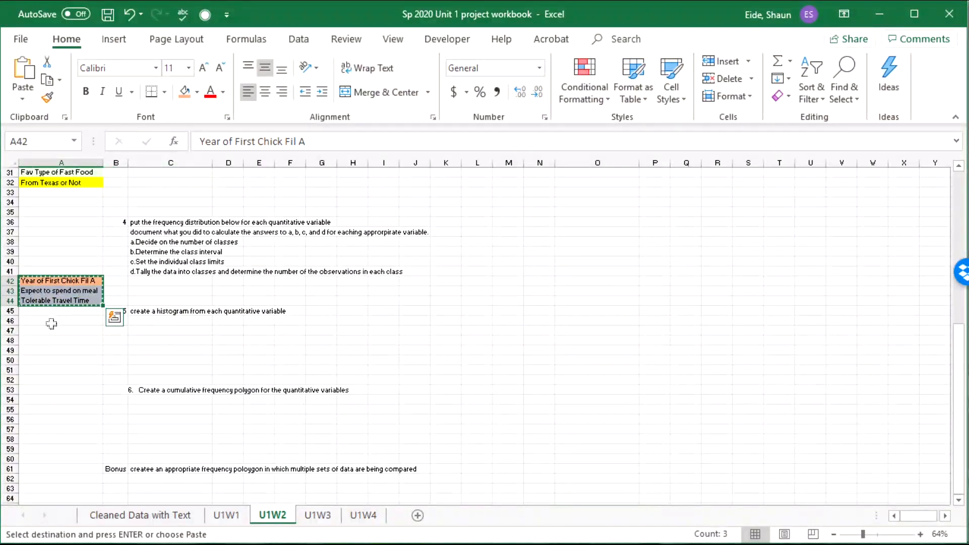
left_click(53, 330)
left_click(51, 320)
key("ctrl+v")
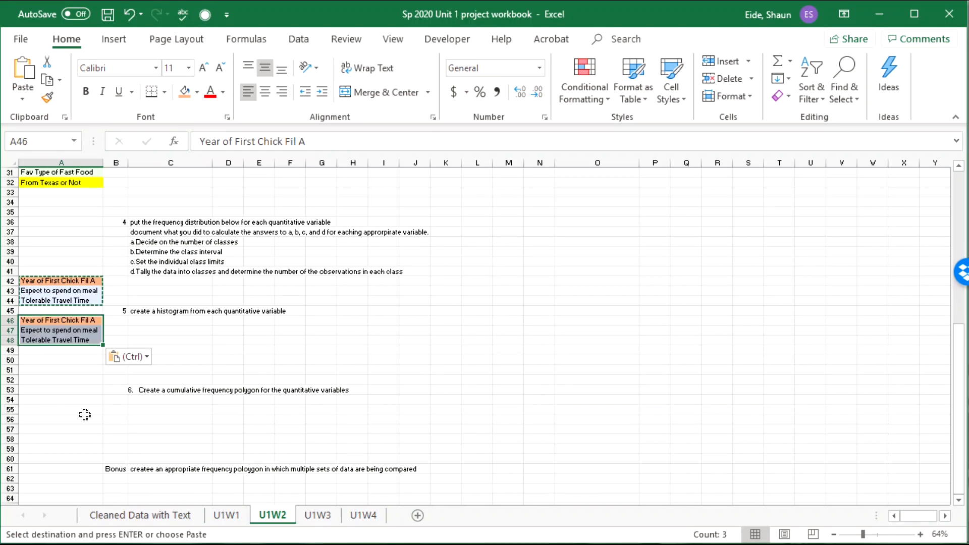
left_click(77, 396)
key("ctrl+v")
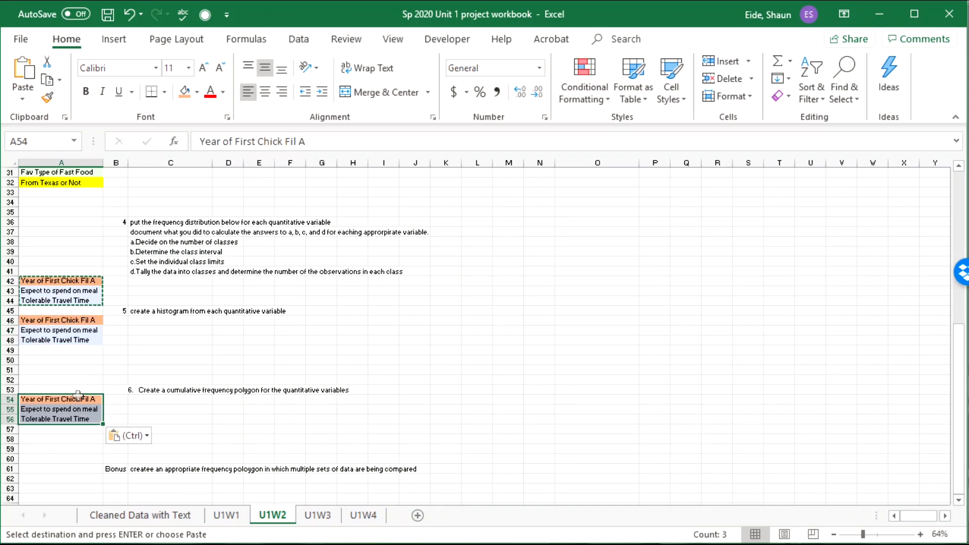
Step: Correct 'createe' to 'create' in the Bonus instruction in C61
scroll(86, 399, "down", 3)
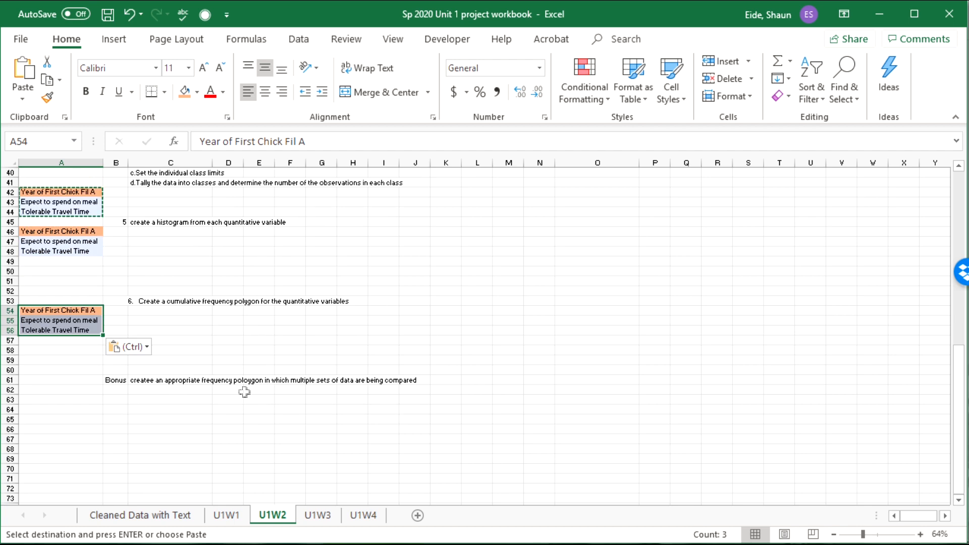
left_click(158, 380)
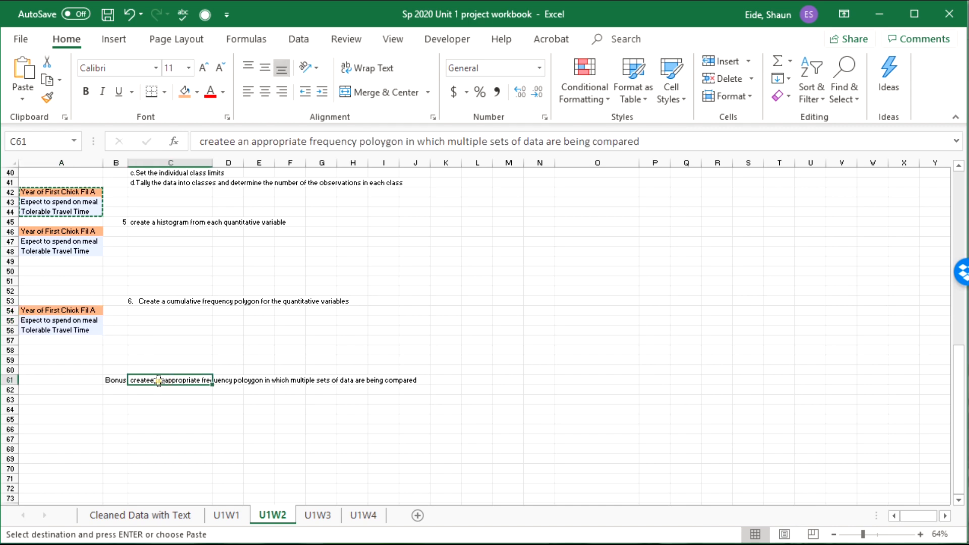
double_click(159, 380)
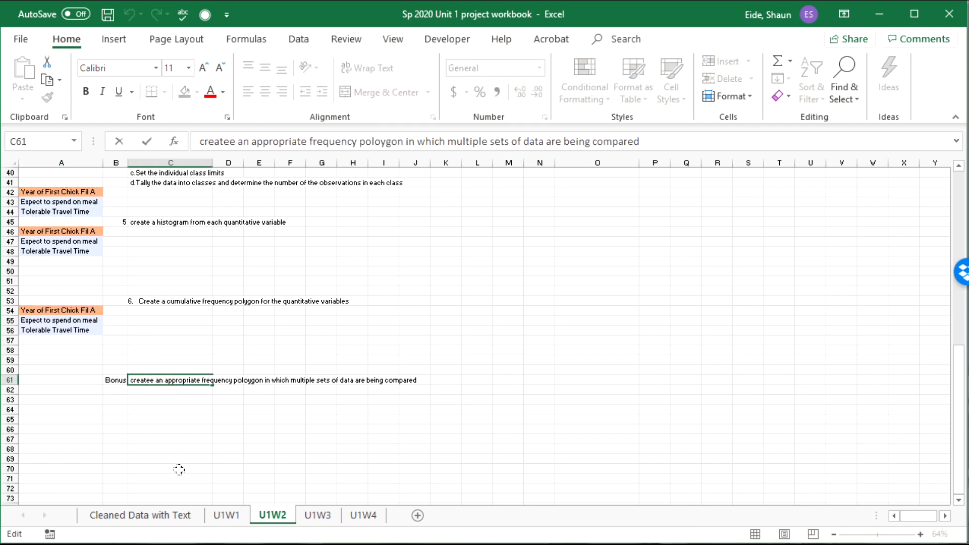
key("BackSpace")
left_click(184, 448)
scroll(184, 449, "up", 13)
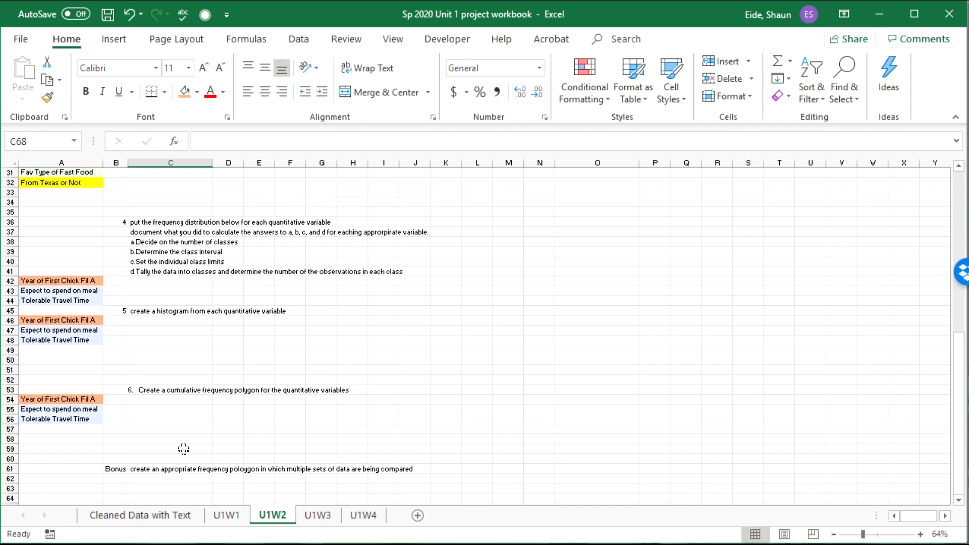
Step: Switch to the Cleaned Data with Text sheet and select cell C10 in the survey data
left_click(115, 281)
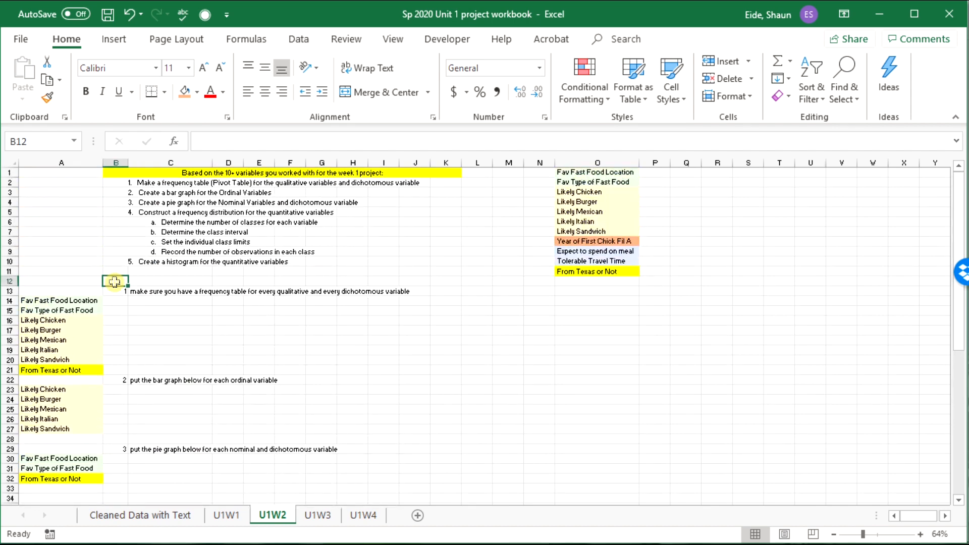
left_click(99, 301)
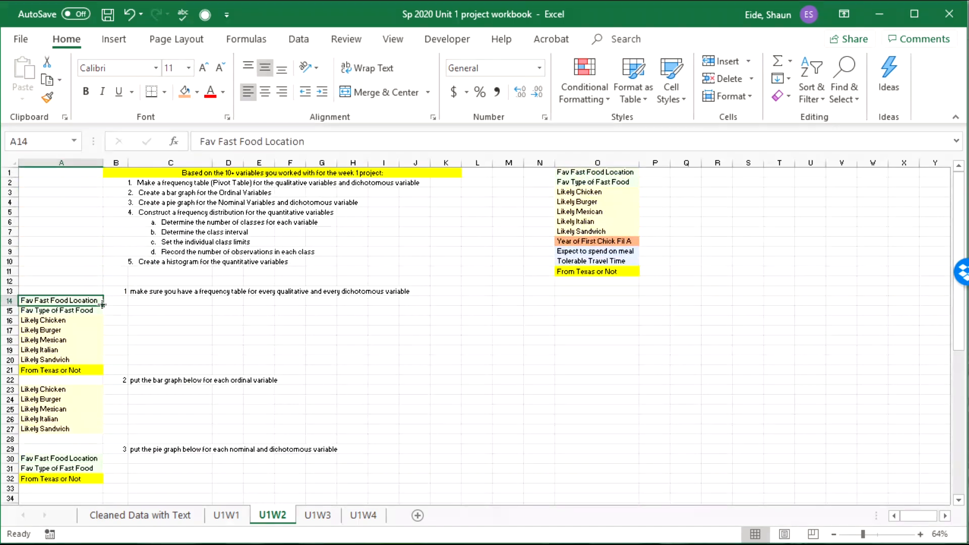
left_click(171, 515)
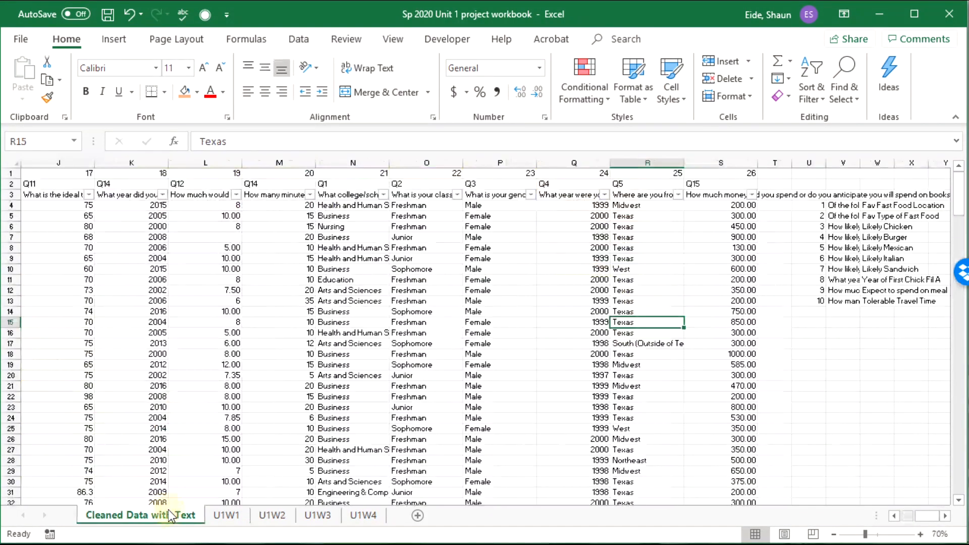
left_click(258, 246)
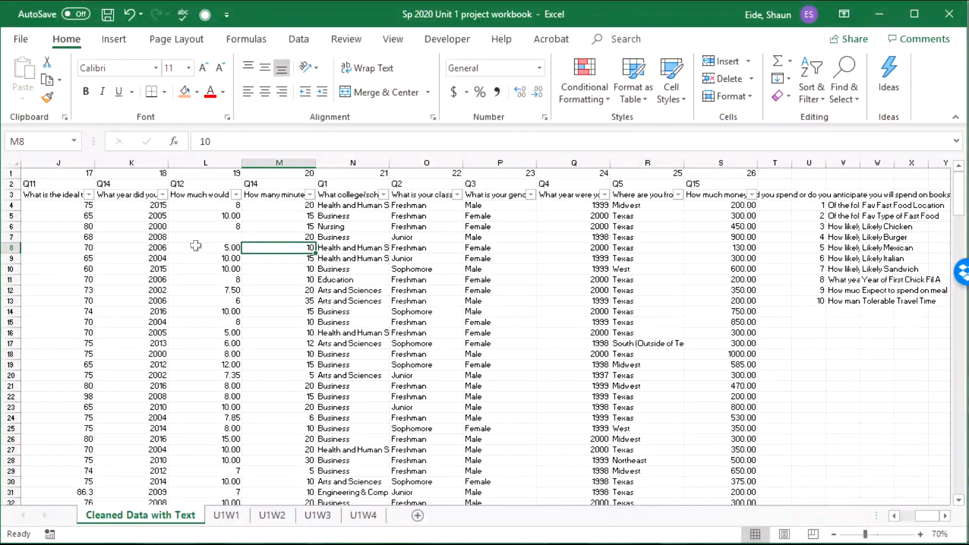
left_click_drag(728, 304, 119, 302)
left_click(217, 268)
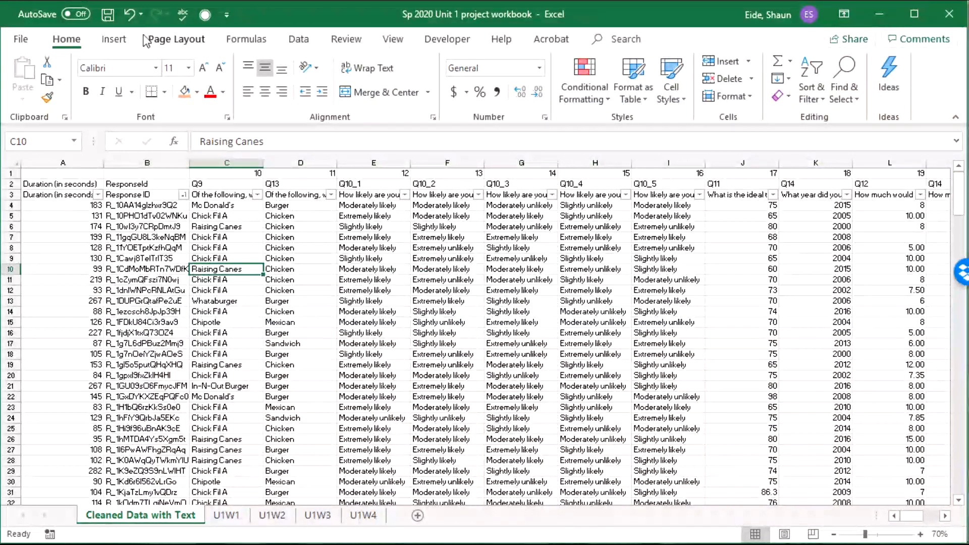
Step: Start a PivotTable, move its dialog aside to reveal columns J–L, and clear the Table/Range entry
left_click(129, 42)
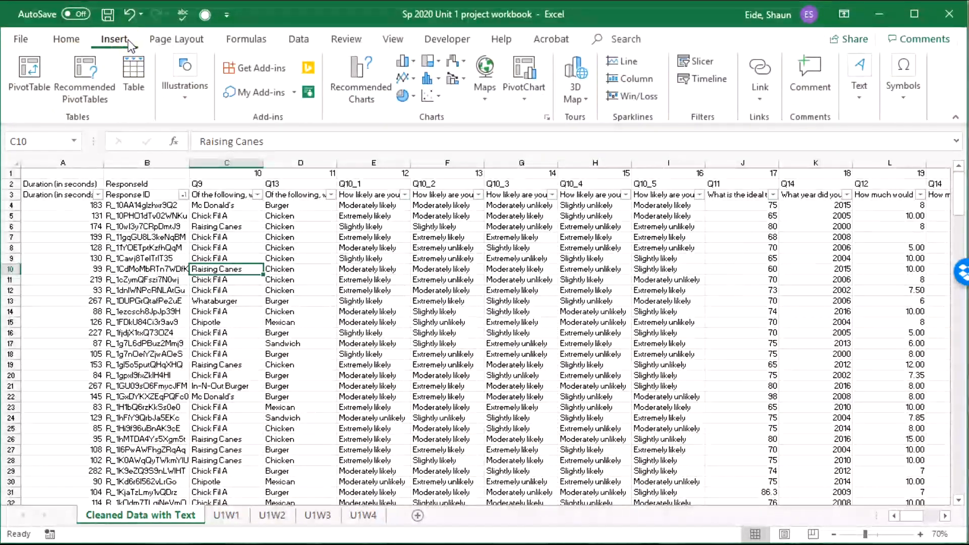
left_click(35, 73)
scroll(318, 295, "up", 1)
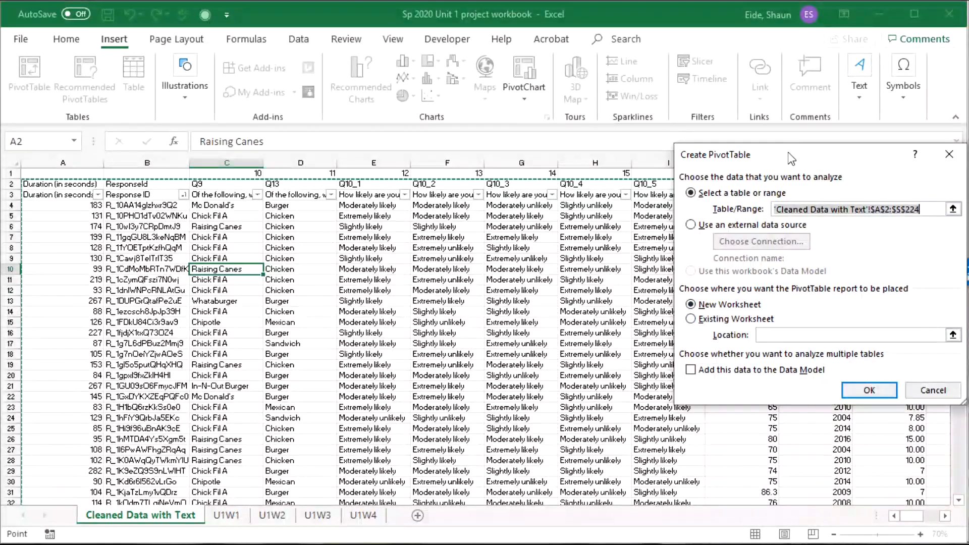
left_click_drag(789, 152, 750, 235)
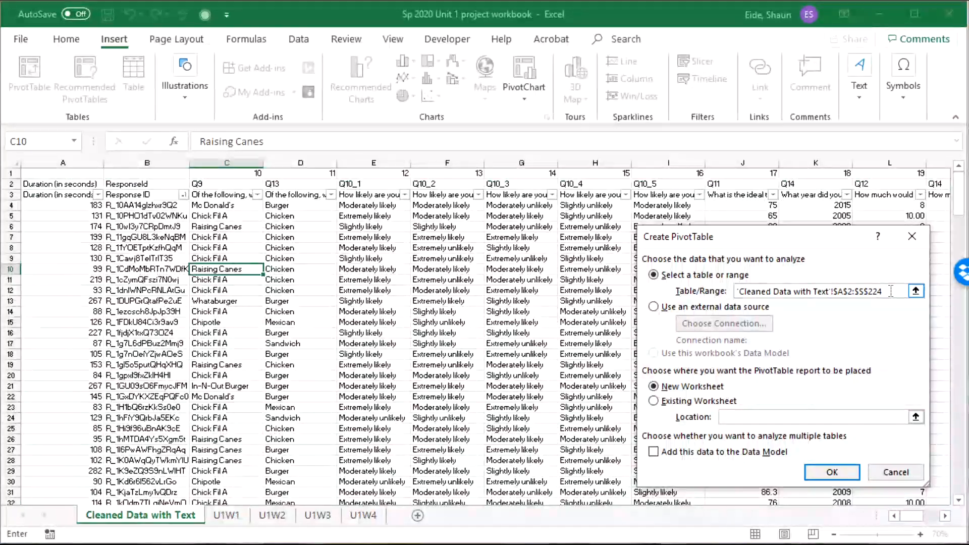
key("BackSpace")
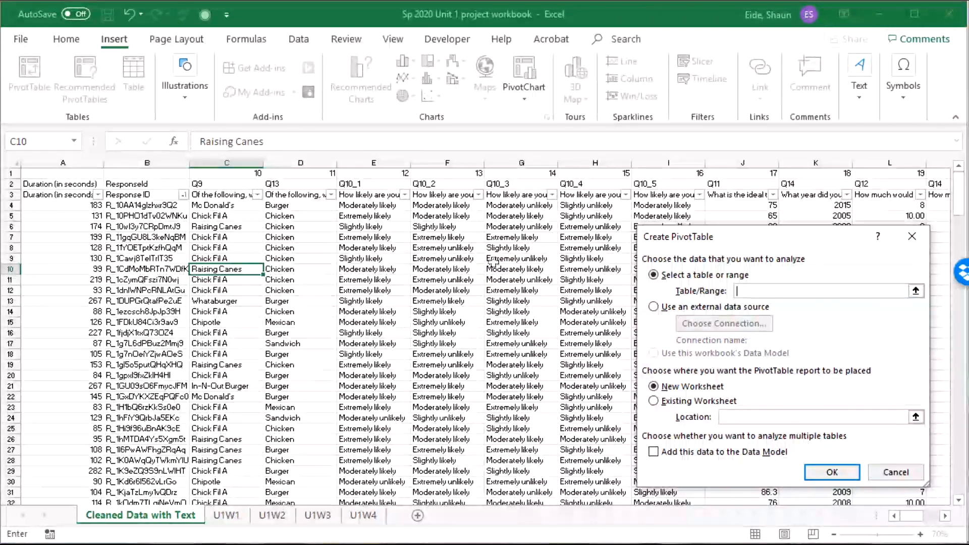
Step: Begin selecting the survey data from cell A3 as the PivotTable source range
left_click(763, 292)
left_click_drag(56, 195, 879, 471)
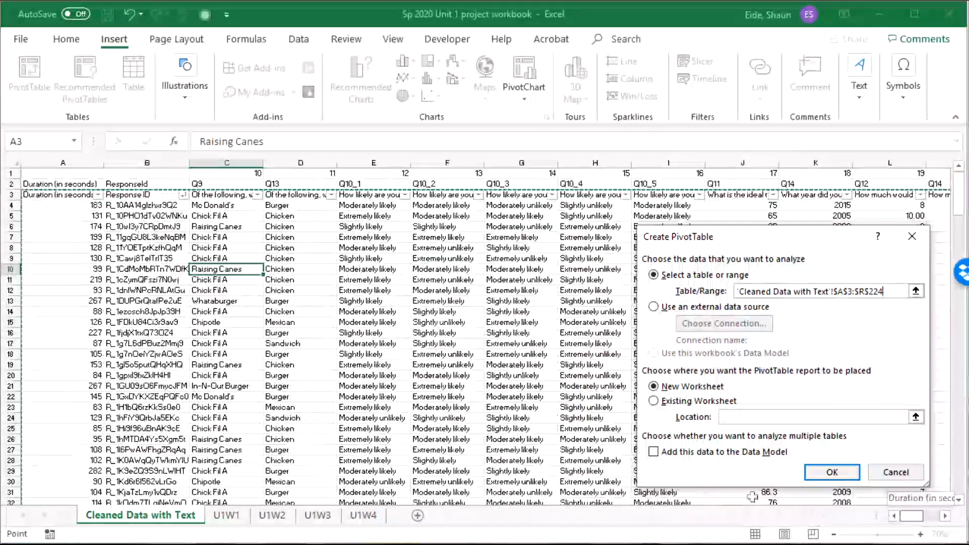
left_click(216, 365)
left_click(62, 198)
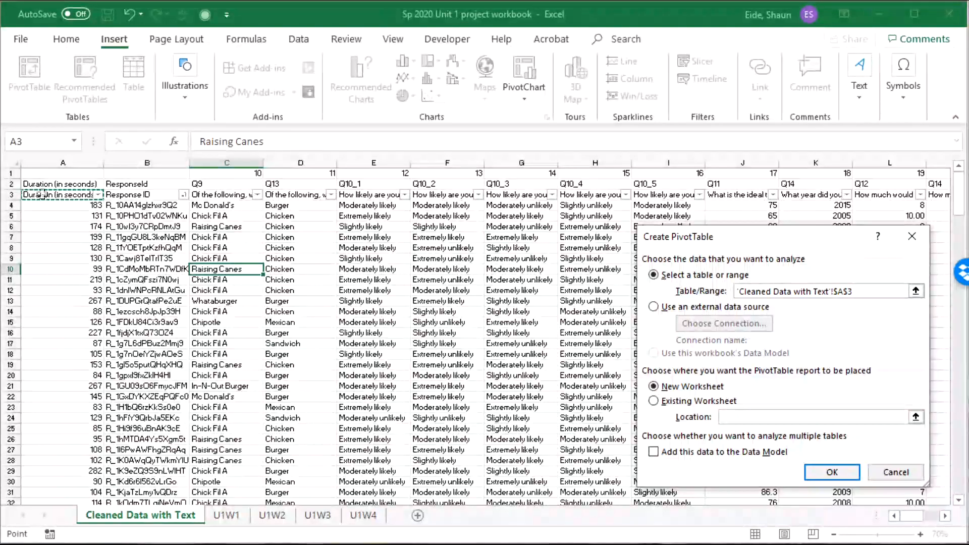
left_click_drag(42, 195, 806, 483)
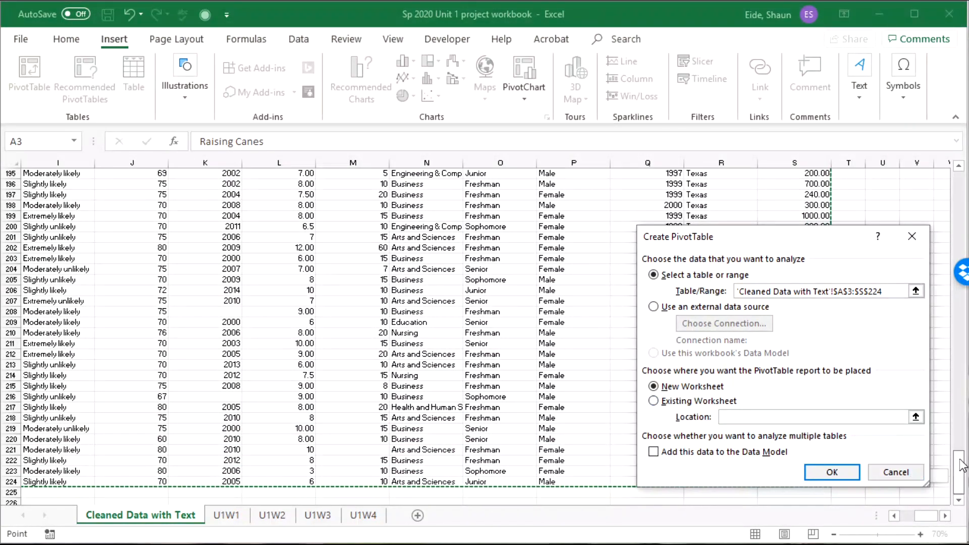
left_click(963, 203)
key("Right")
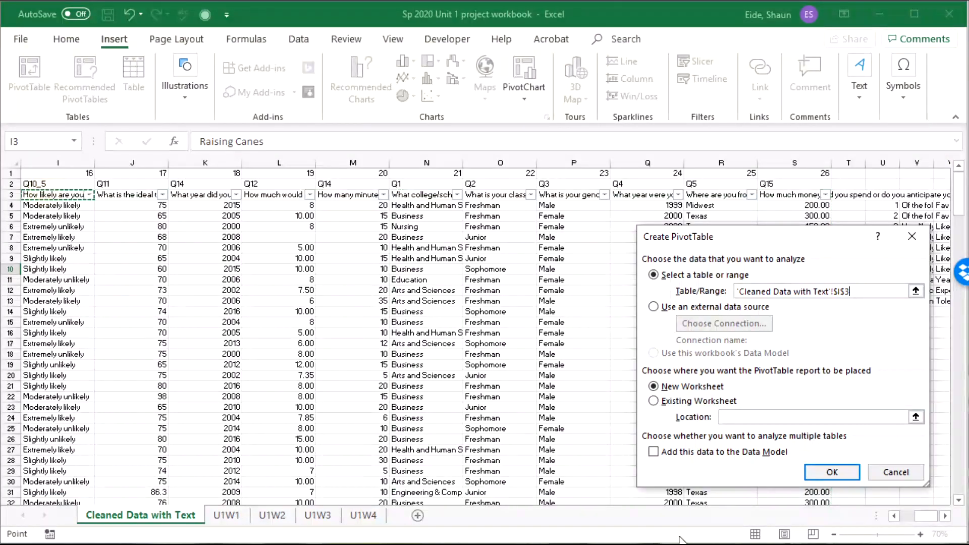
left_click_drag(924, 522, 901, 522)
Step: Extend the source range to A3:S224 and create the PivotTable on a new sheet
left_click(61, 194)
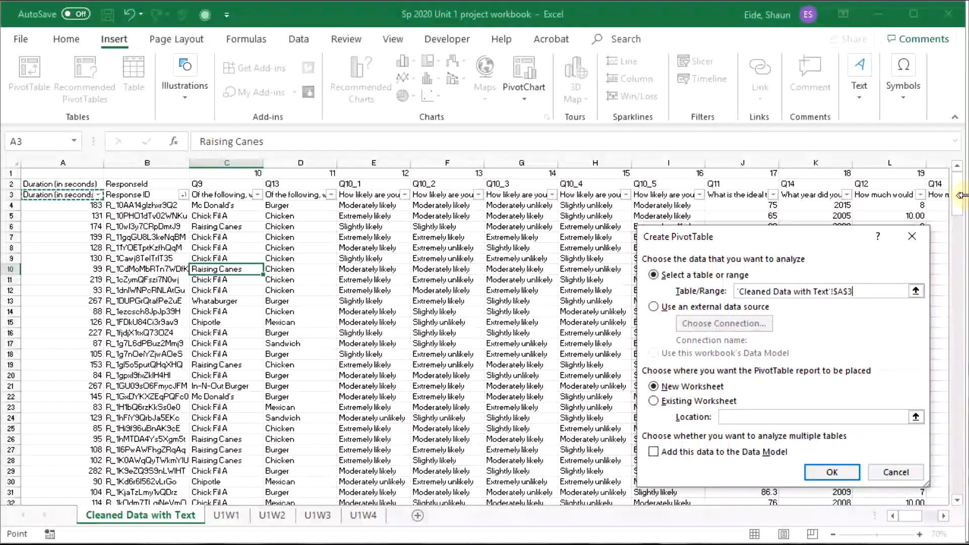
left_click_drag(958, 192, 959, 500)
scroll(750, 218, "right", 3)
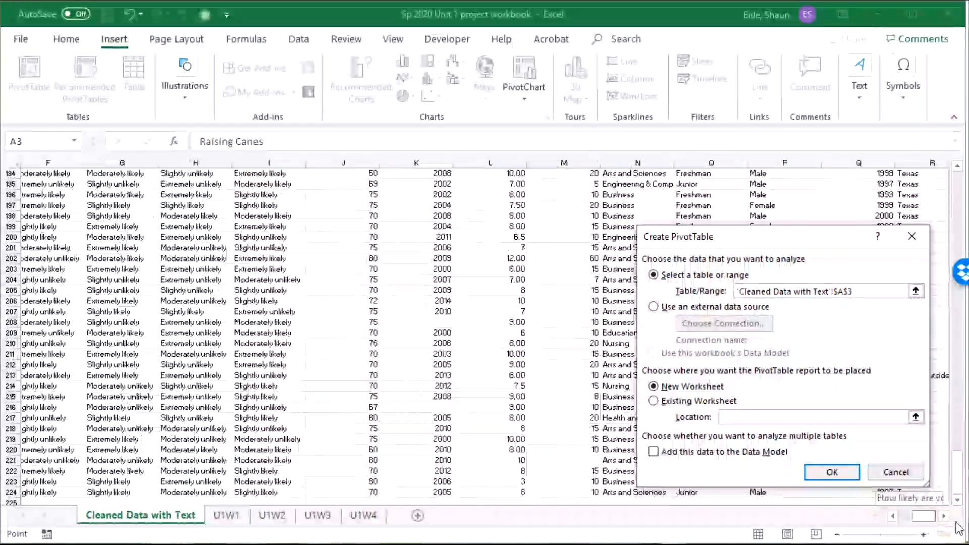
left_click_drag(751, 218, 751, 227)
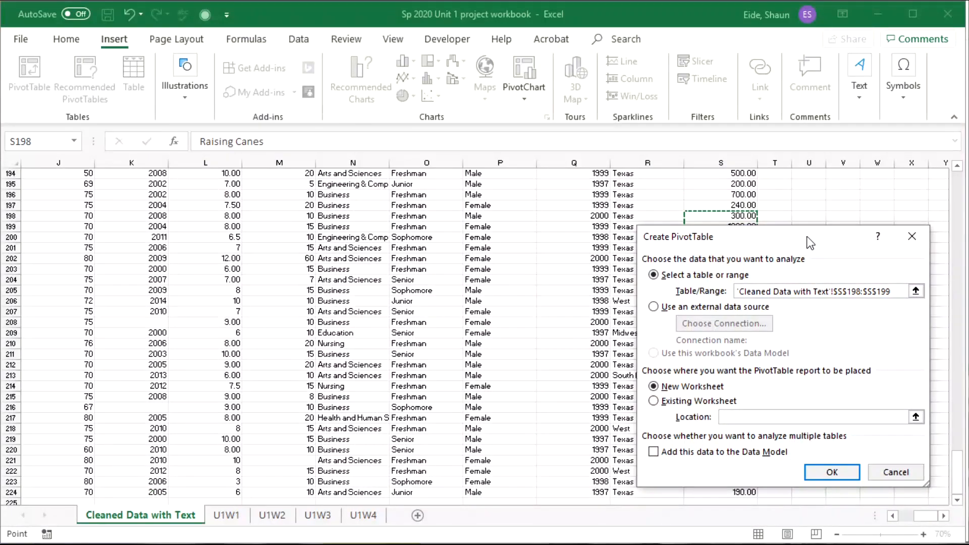
left_click_drag(810, 243, 836, 149)
left_click(736, 495)
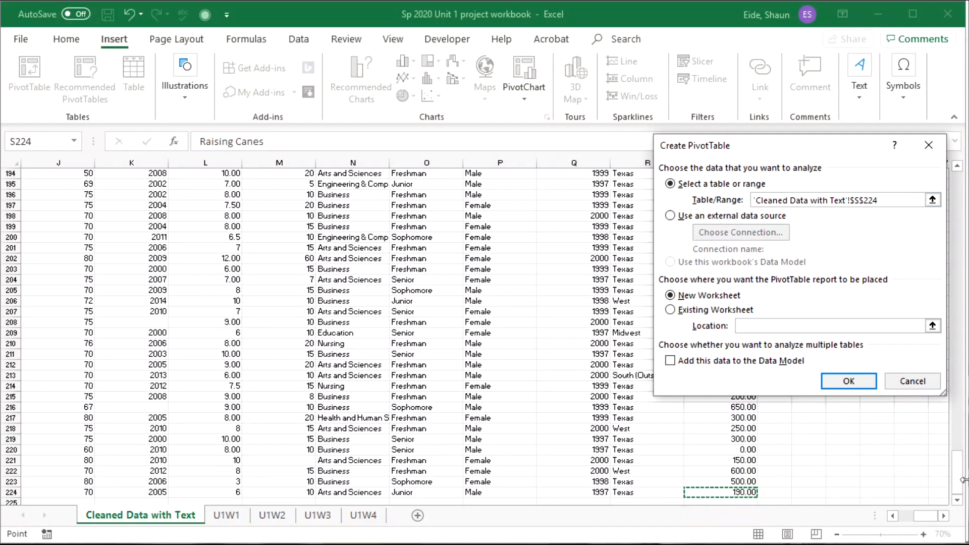
left_click_drag(961, 480, 954, 179)
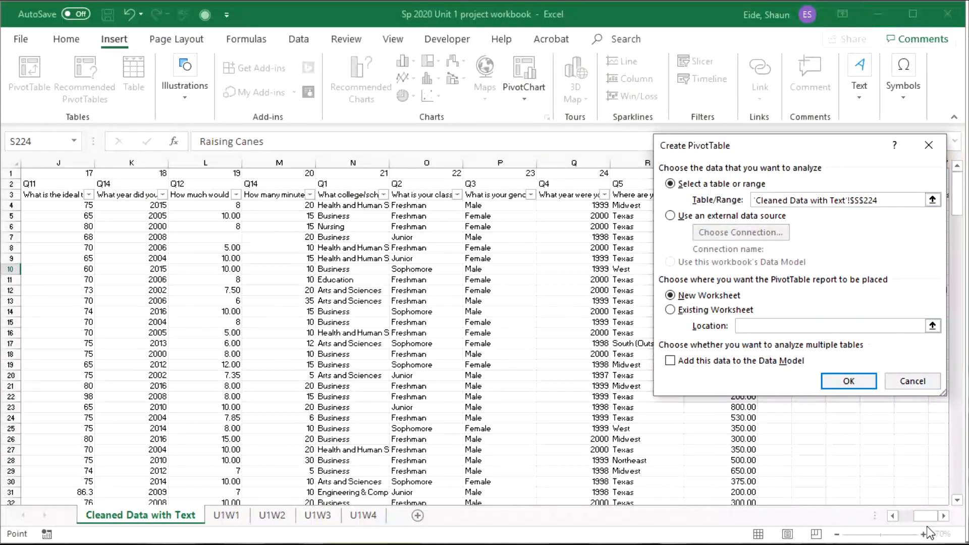
left_click_drag(927, 516, 880, 520)
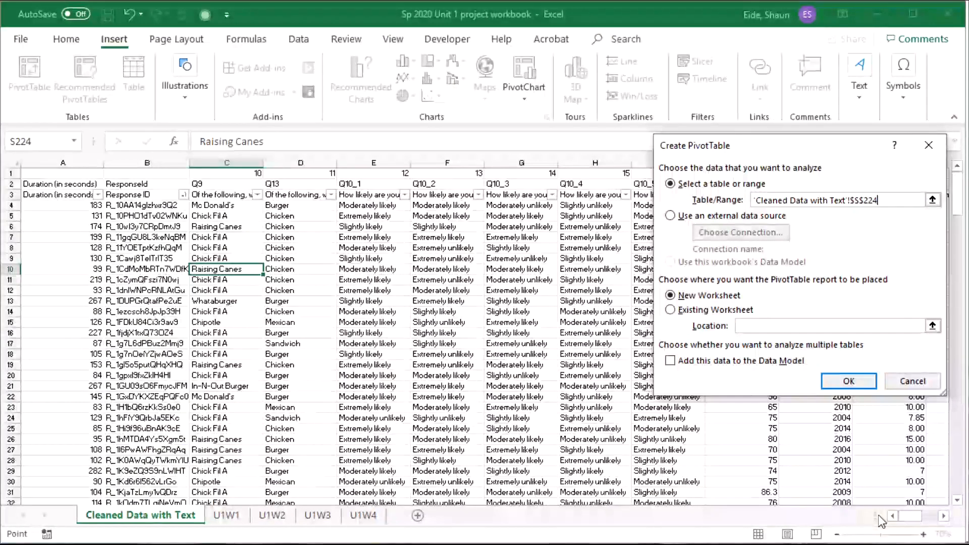
left_click(71, 195, "shift")
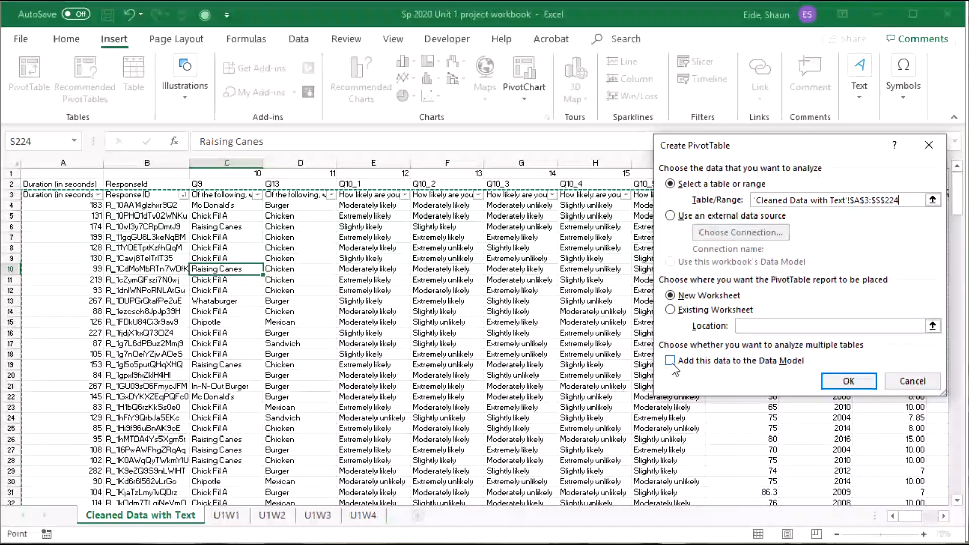
left_click(844, 382)
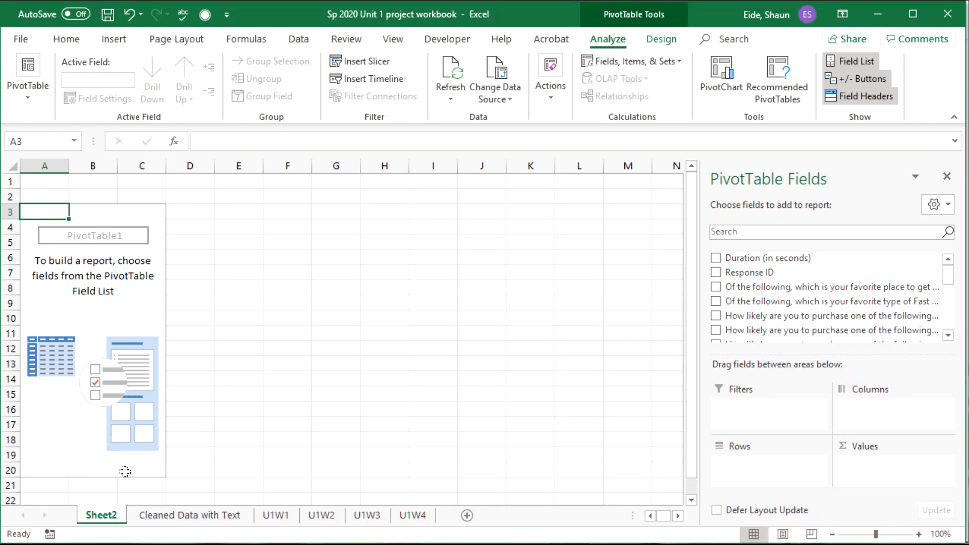
Step: From the Cleaned Data with Text sheet, start a new PivotTable over A2:S224
left_click(189, 514)
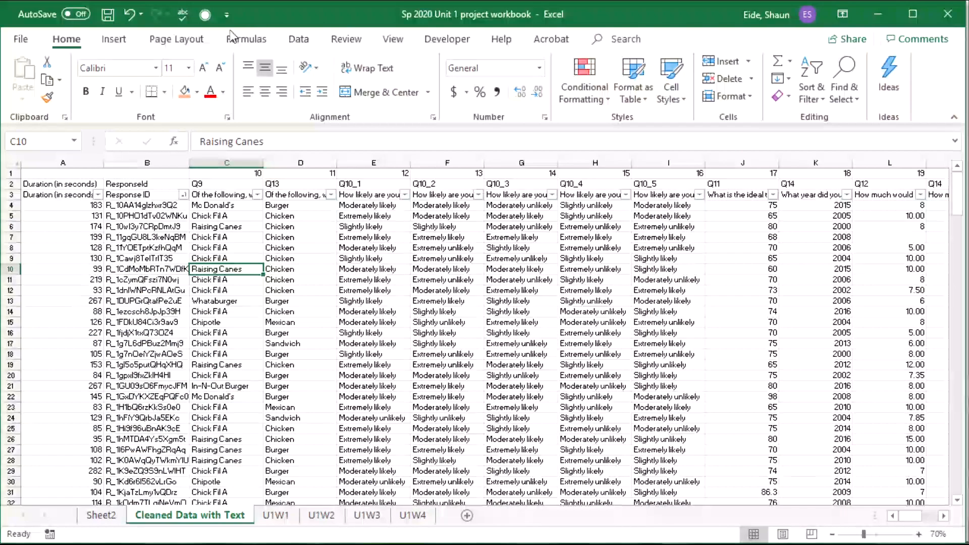
left_click(113, 39)
left_click(28, 70)
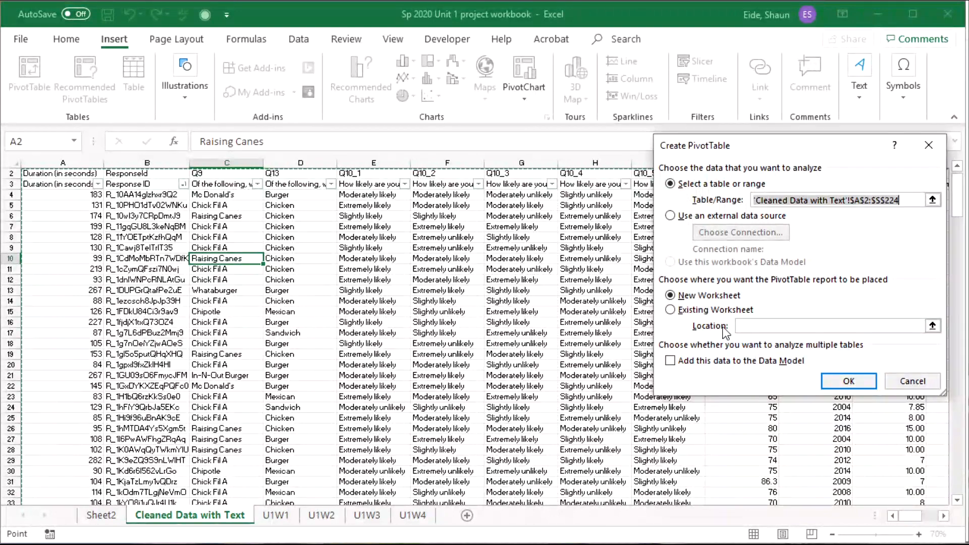
Step: Set the PivotTable location to the existing U1W2 worksheet at cell I14
left_click(670, 310)
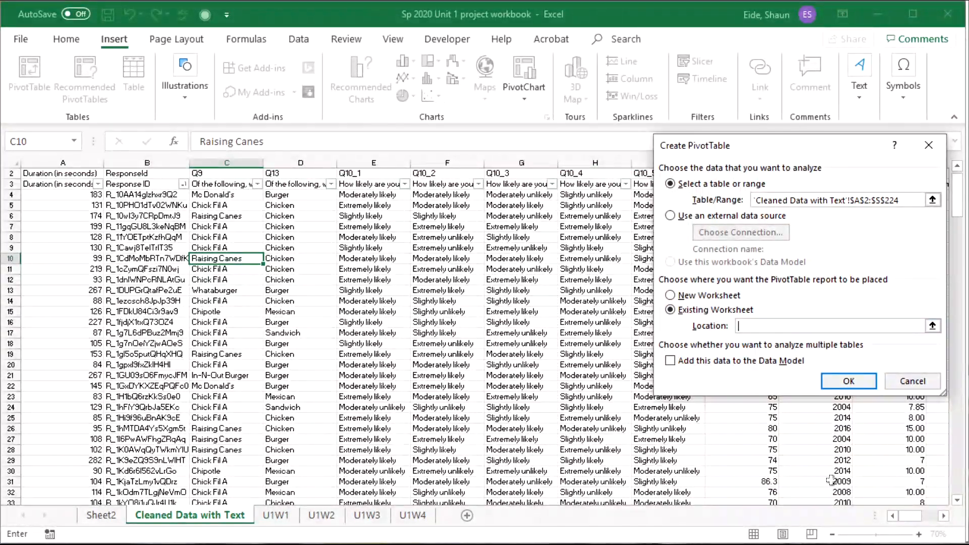
left_click(934, 516)
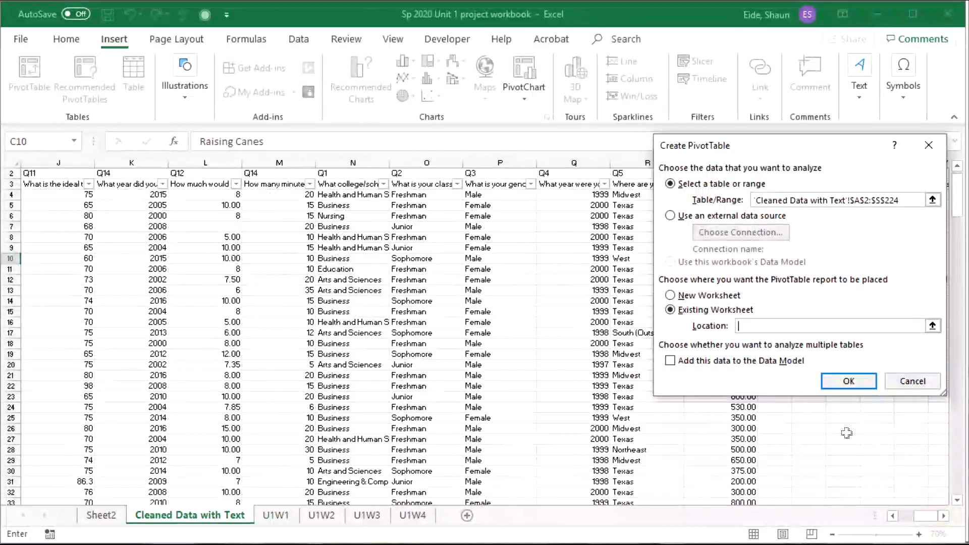
left_click(287, 511)
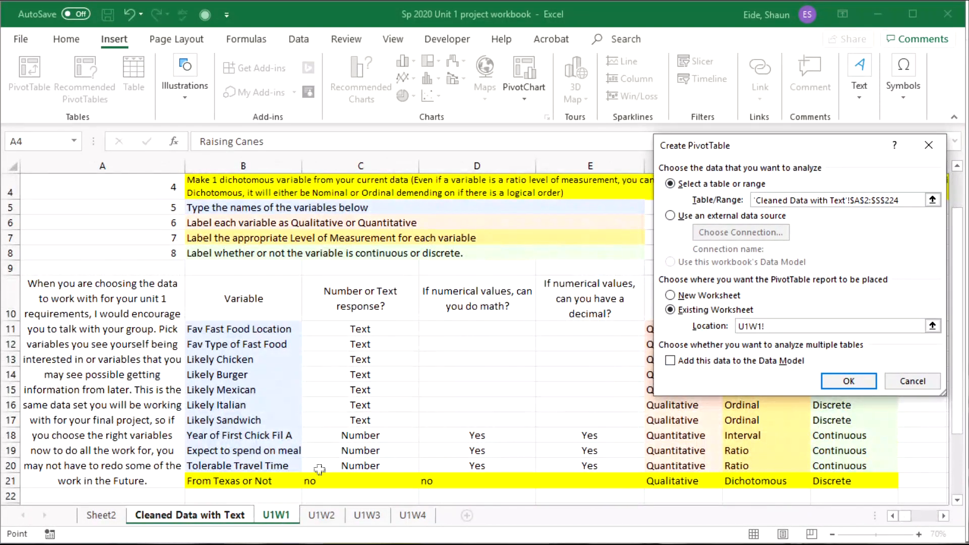
left_click(325, 516)
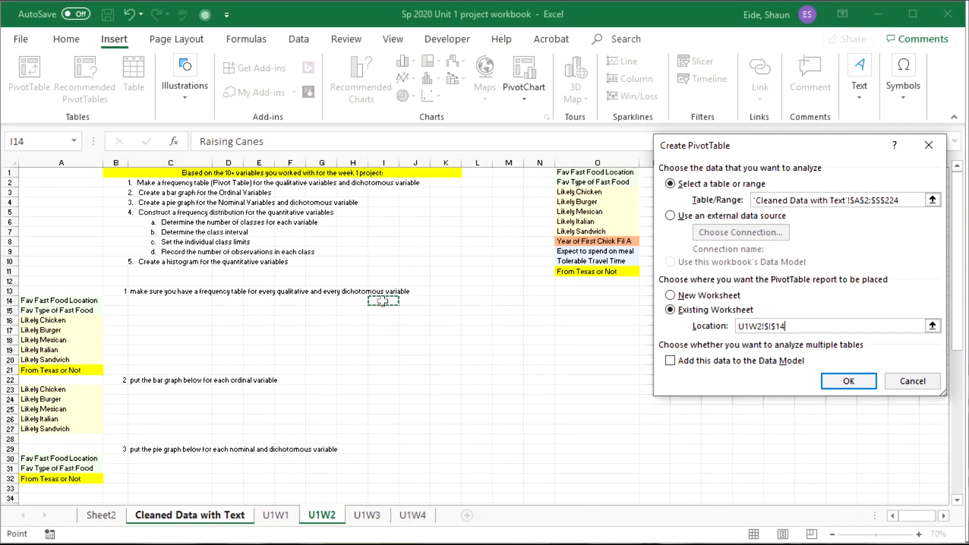
scroll(373, 348, "down", 2)
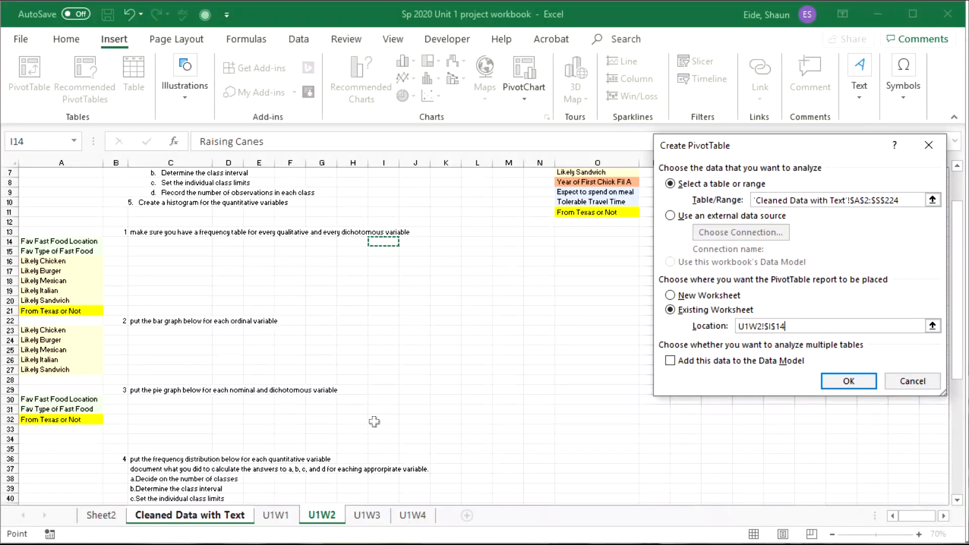
scroll(375, 454, "down", 1)
scroll(375, 430, "up", 1)
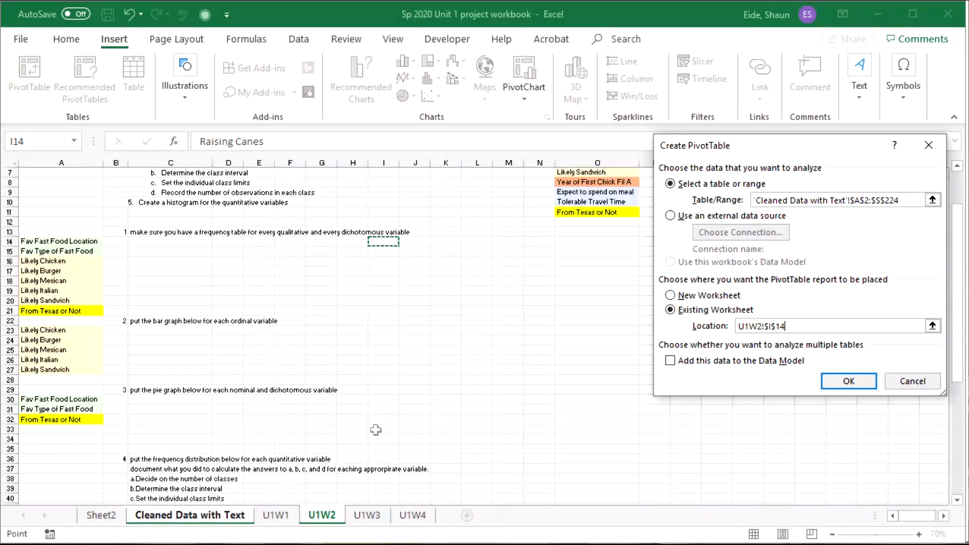